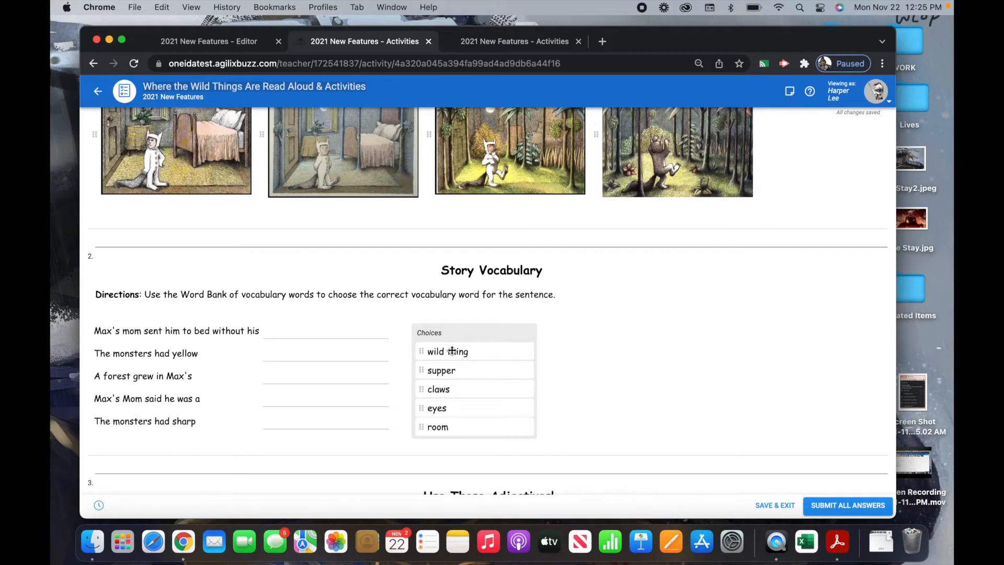
In the Story Vocabulary question, match supper to Max's bedtime sentence, wild thing to what his mom called him, and room to the forest sentence
{"action": "left_click", "coordinate": [444, 372]}
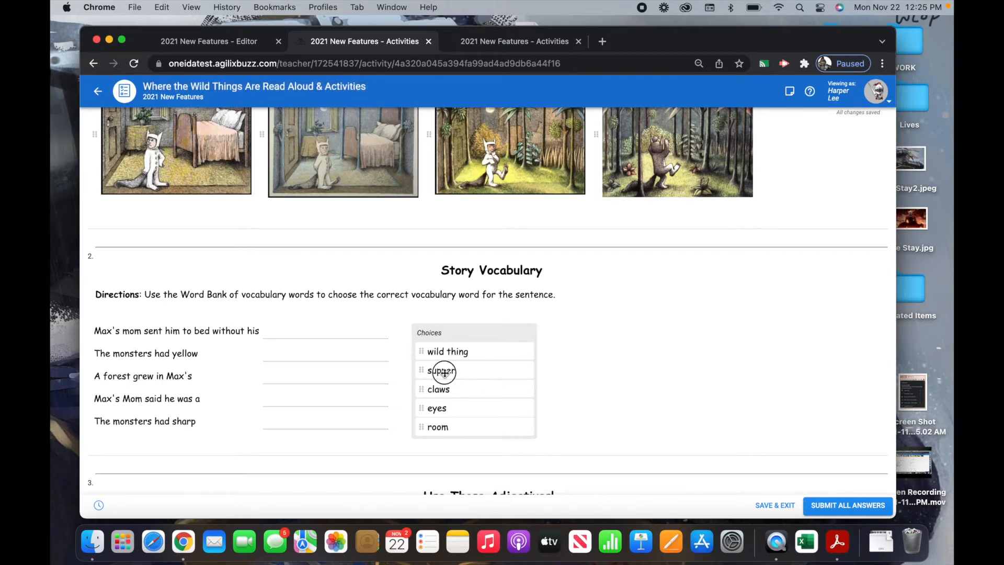
{"action": "left_click_drag", "start_coordinate": [445, 373], "coordinate": [302, 332]}
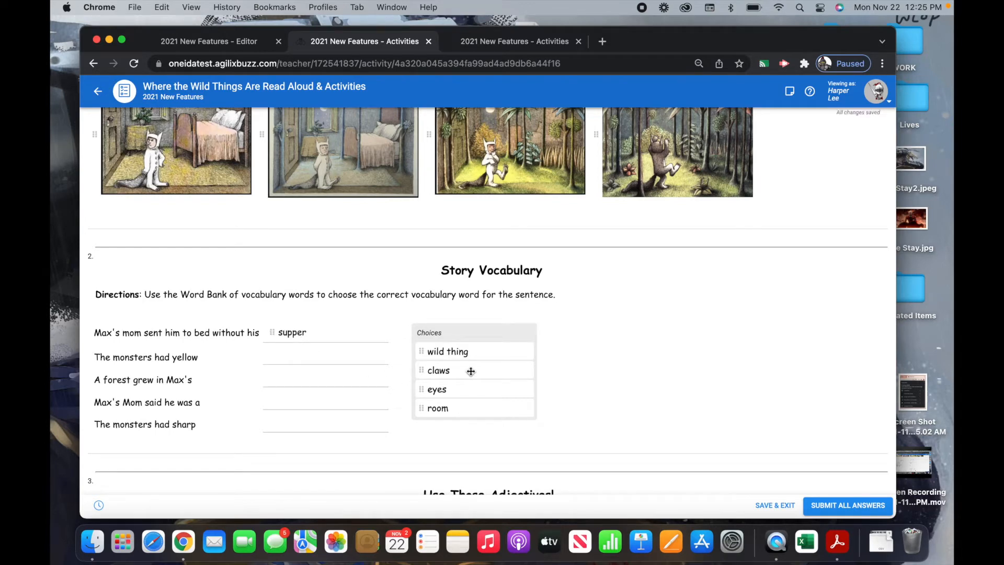
{"action": "left_click_drag", "start_coordinate": [460, 352], "coordinate": [307, 407]}
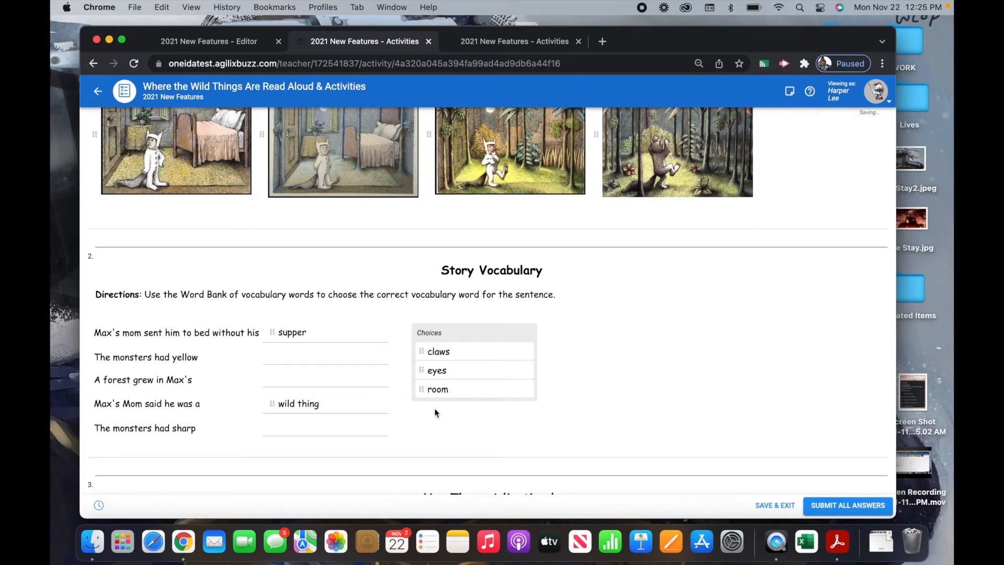
{"action": "left_click_drag", "start_coordinate": [441, 389], "coordinate": [308, 381]}
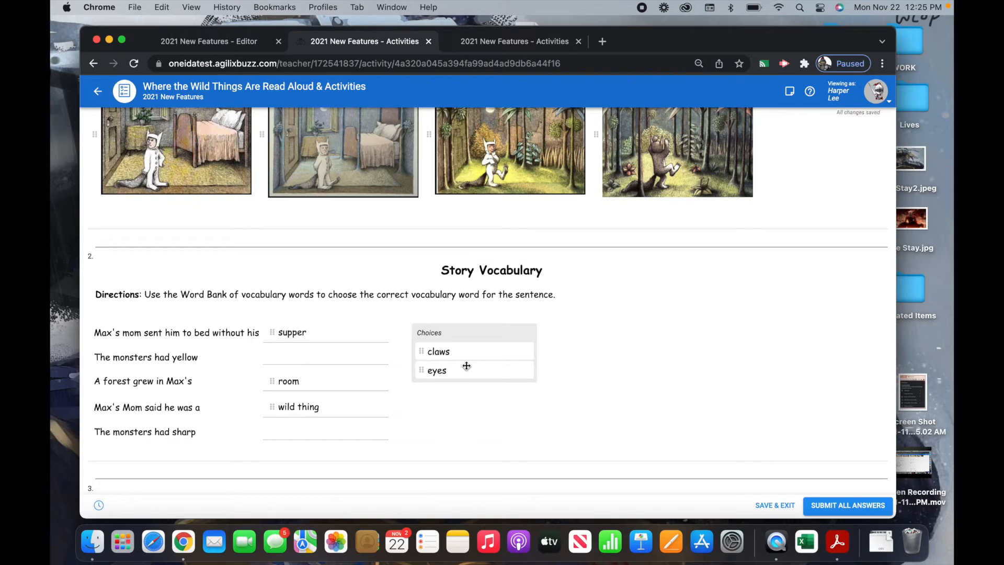
In the Living Environment activity, match "Father of Genetics" to known for, "Austrian monk" to who Mendel is, and "heredity factors" to what he called them
{"action": "left_click", "coordinate": [511, 42]}
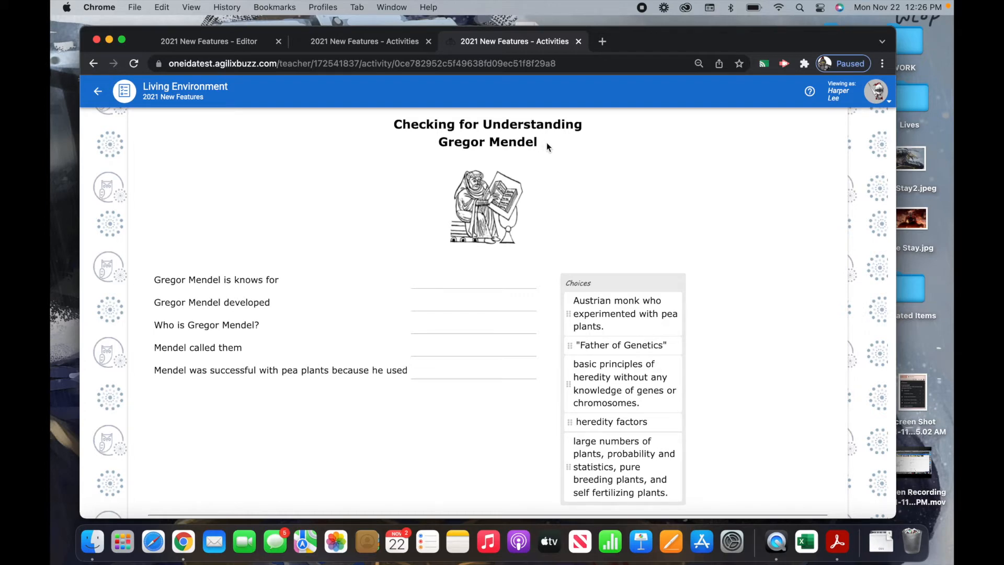
{"action": "left_click_drag", "start_coordinate": [640, 349], "coordinate": [480, 328]}
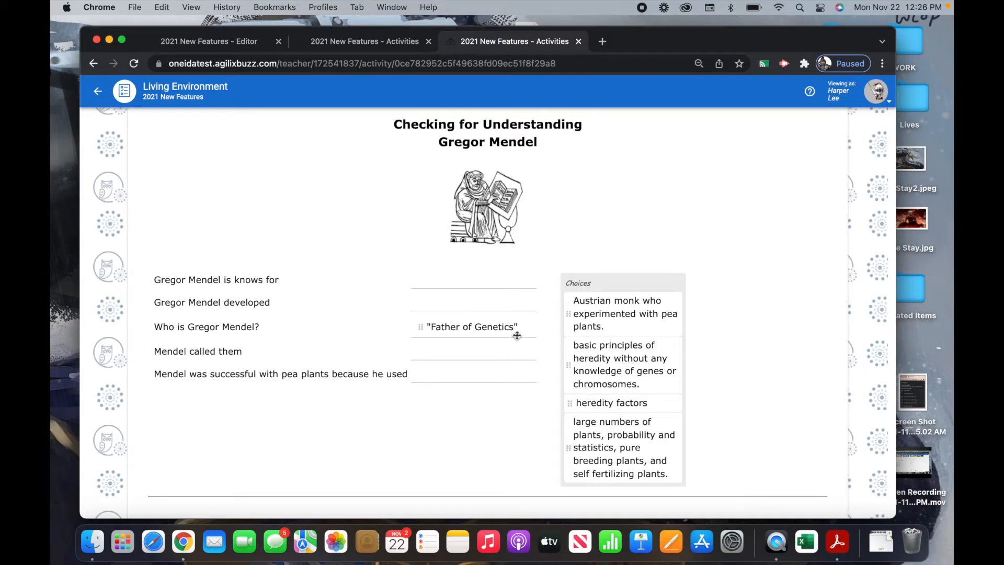
{"action": "left_click_drag", "start_coordinate": [500, 329], "coordinate": [494, 278]}
{"action": "left_click_drag", "start_coordinate": [634, 304], "coordinate": [498, 335]}
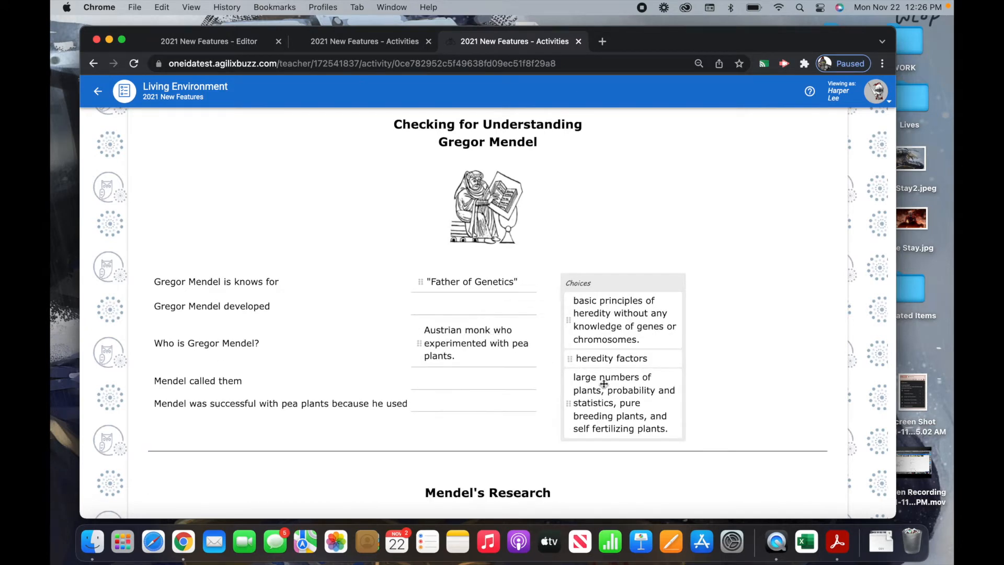
{"action": "left_click_drag", "start_coordinate": [609, 355], "coordinate": [471, 377]}
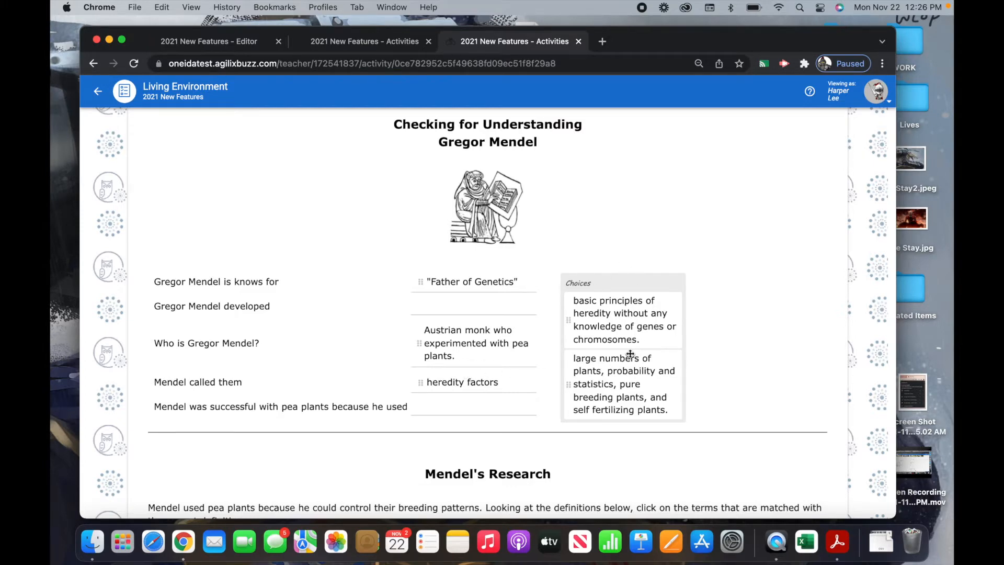
In the sex-linked disorders chart, place Xc Xc in the female Color Blind blank and Xc Y in the male one
{"action": "scroll", "coordinate": [630, 354], "scroll_direction": "down", "scroll_amount": 10}
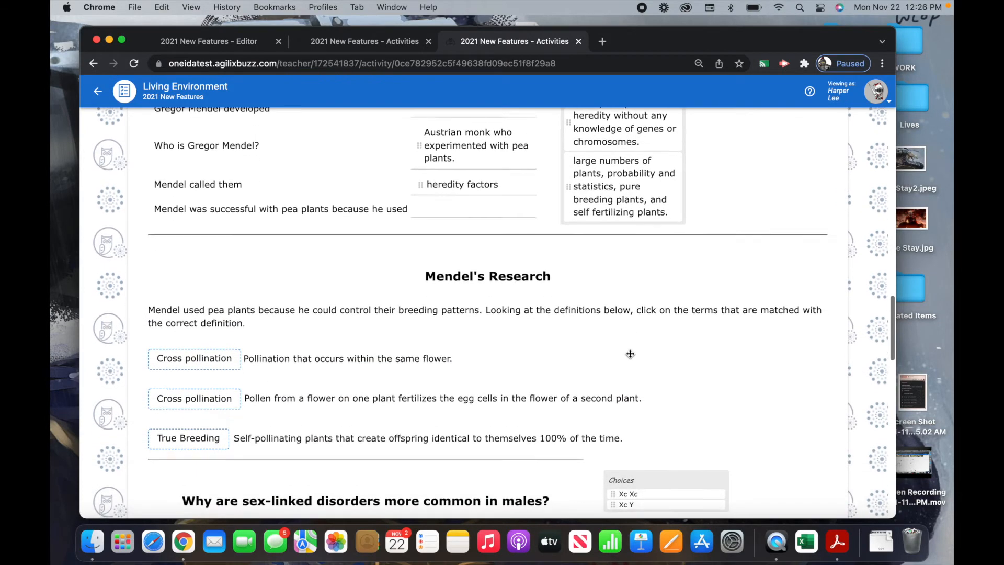
{"action": "scroll", "coordinate": [629, 357], "scroll_direction": "down", "scroll_amount": 3}
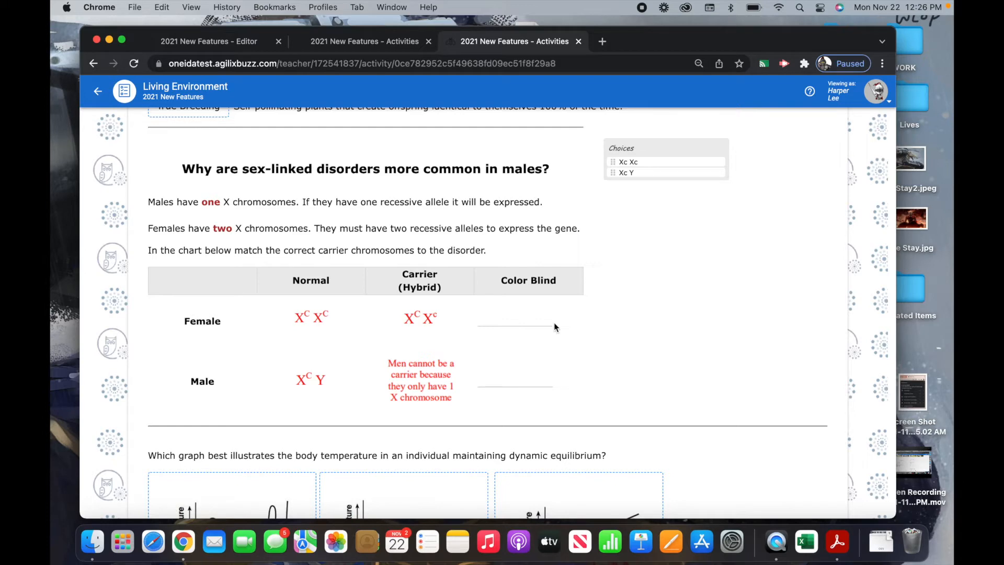
{"action": "left_click_drag", "start_coordinate": [633, 166], "coordinate": [502, 320]}
{"action": "left_click_drag", "start_coordinate": [630, 172], "coordinate": [486, 381]}
{"action": "left_click_drag", "start_coordinate": [625, 163], "coordinate": [490, 384]}
{"action": "mouse_move", "coordinate": [497, 321]}
{"action": "left_mouse_down"}
{"action": "mouse_move", "coordinate": [628, 147]}
{"action": "mouse_move", "coordinate": [634, 171]}
{"action": "mouse_move", "coordinate": [516, 281]}
{"action": "mouse_move", "coordinate": [510, 329]}
{"action": "left_mouse_up"}
Switch to the 2021 New Features course editor and review the built-in activity types that can be added
{"action": "left_click", "coordinate": [223, 43]}
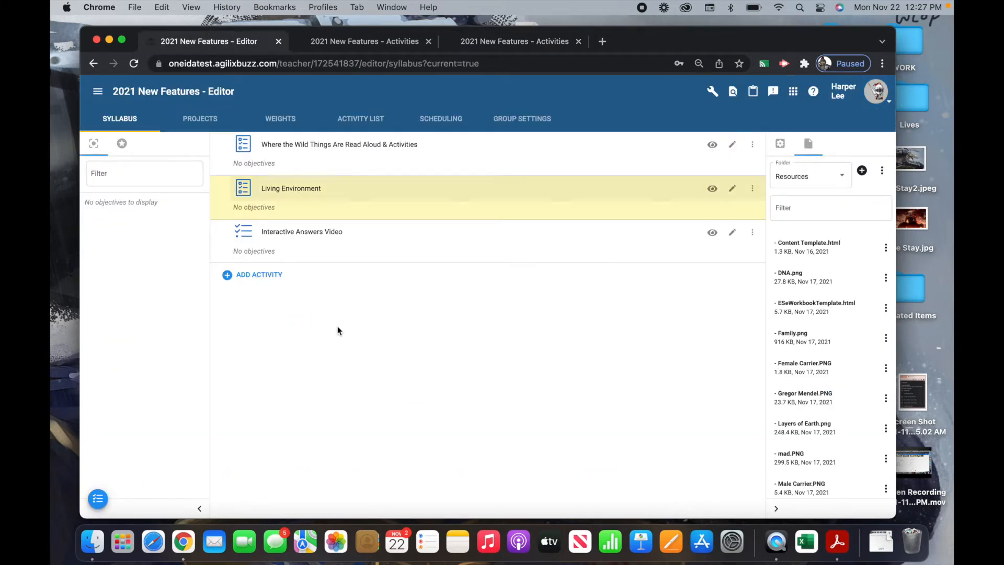
{"action": "left_click", "coordinate": [274, 281]}
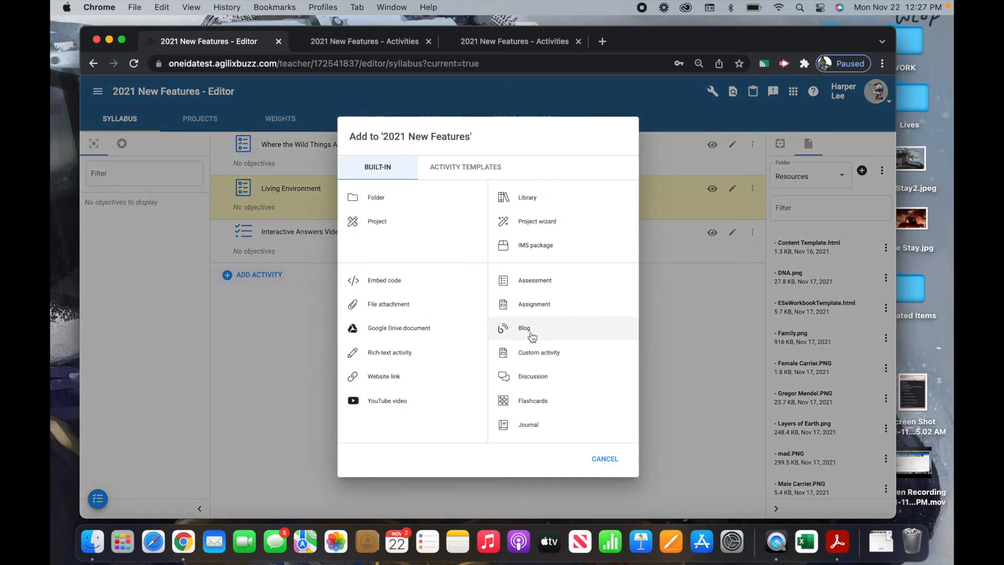
{"action": "scroll", "coordinate": [568, 364], "scroll_direction": "down", "scroll_amount": 3}
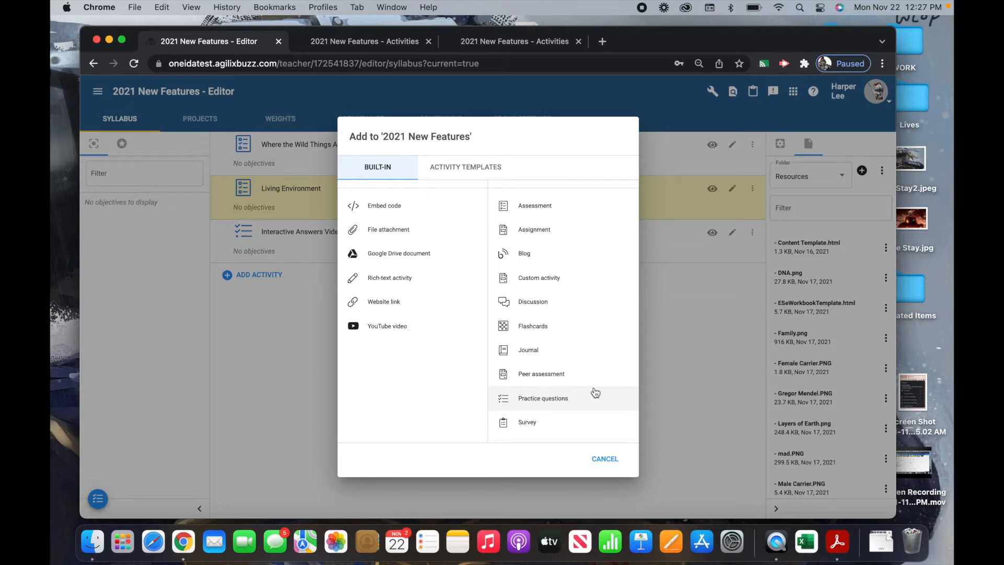
{"action": "left_click", "coordinate": [605, 460]}
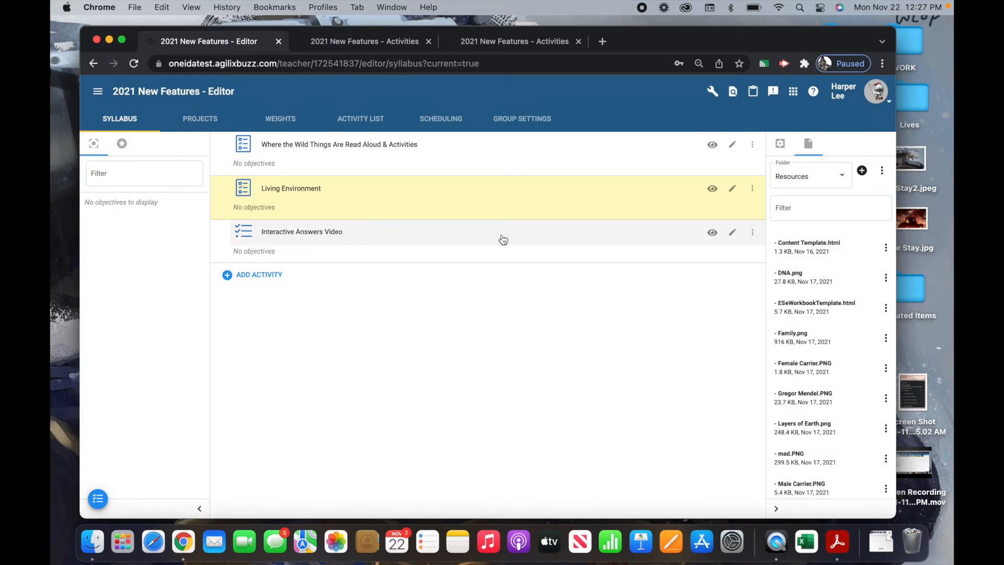
Open the Interactive Answers Video activity for editing and add a new question of type Matching
{"action": "left_click", "coordinate": [732, 233]}
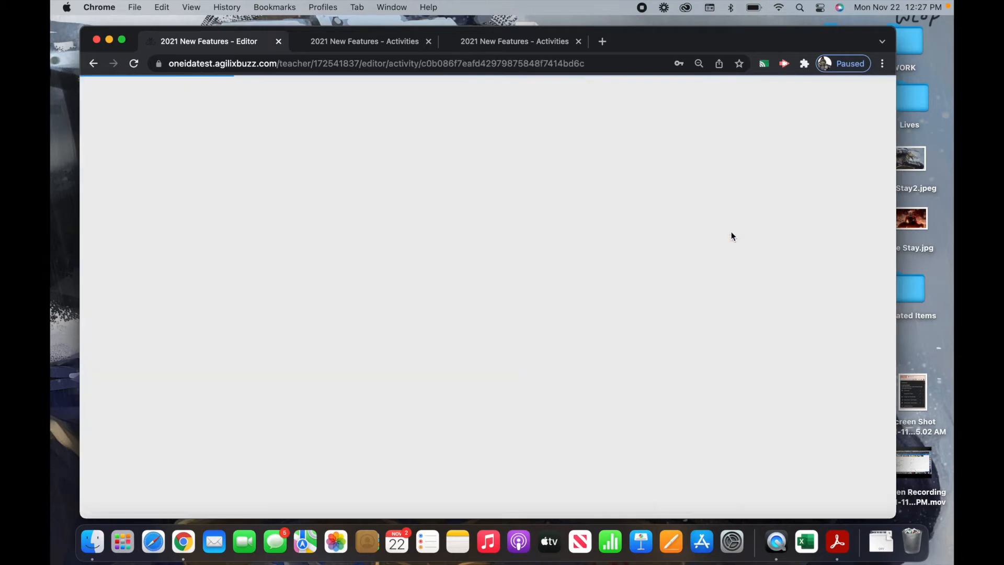
{"action": "left_click", "coordinate": [287, 123]}
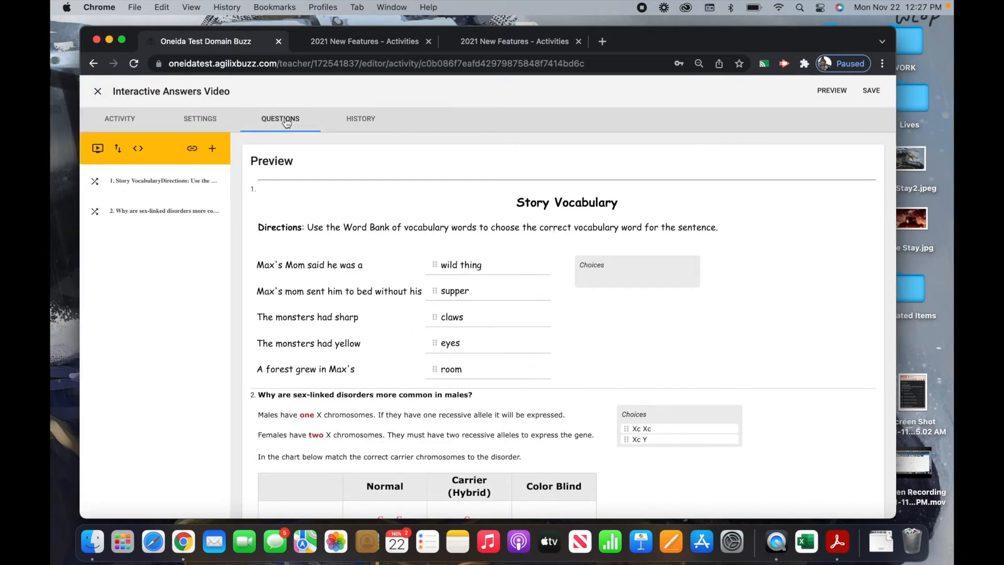
{"action": "left_click", "coordinate": [213, 149]}
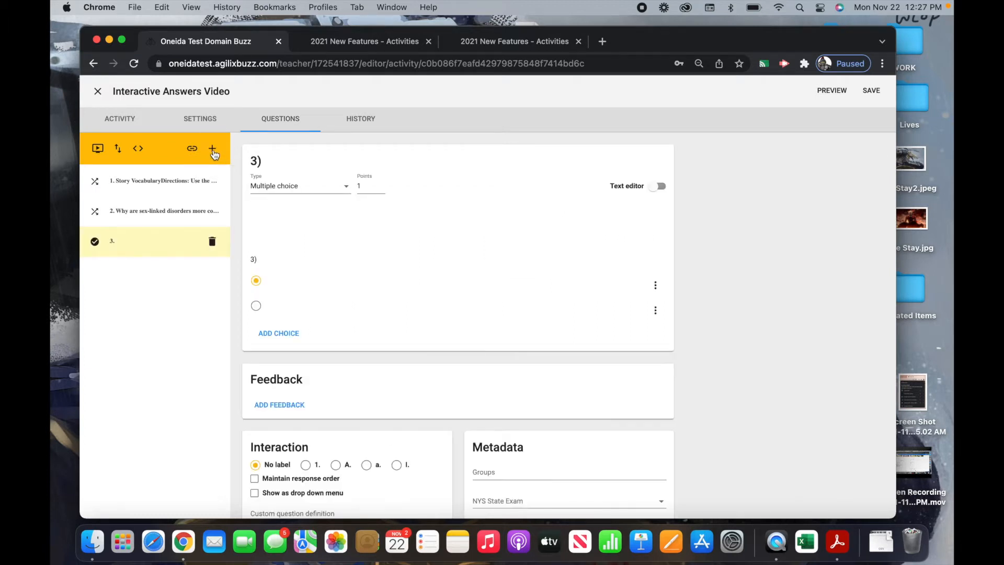
{"action": "left_click", "coordinate": [281, 190]}
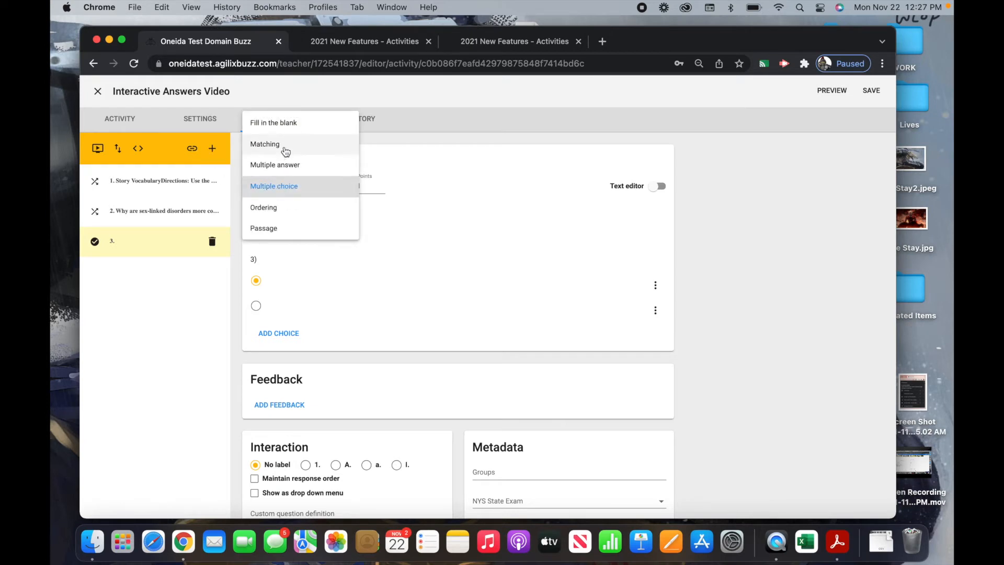
{"action": "left_click", "coordinate": [284, 146]}
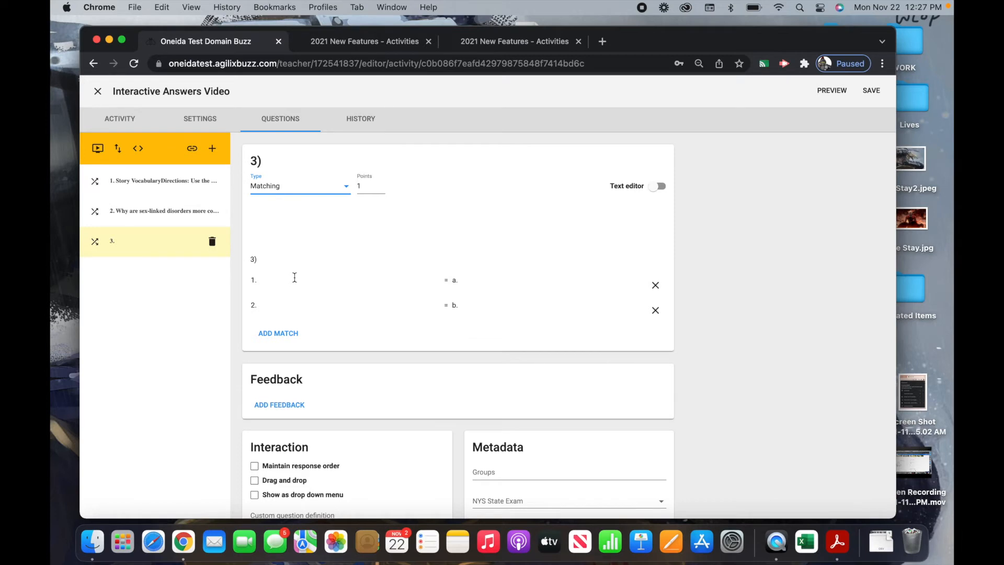
Enable drag and drop and the removal of used choices from the list for question 3
{"action": "scroll", "coordinate": [295, 277], "scroll_direction": "down", "scroll_amount": 5}
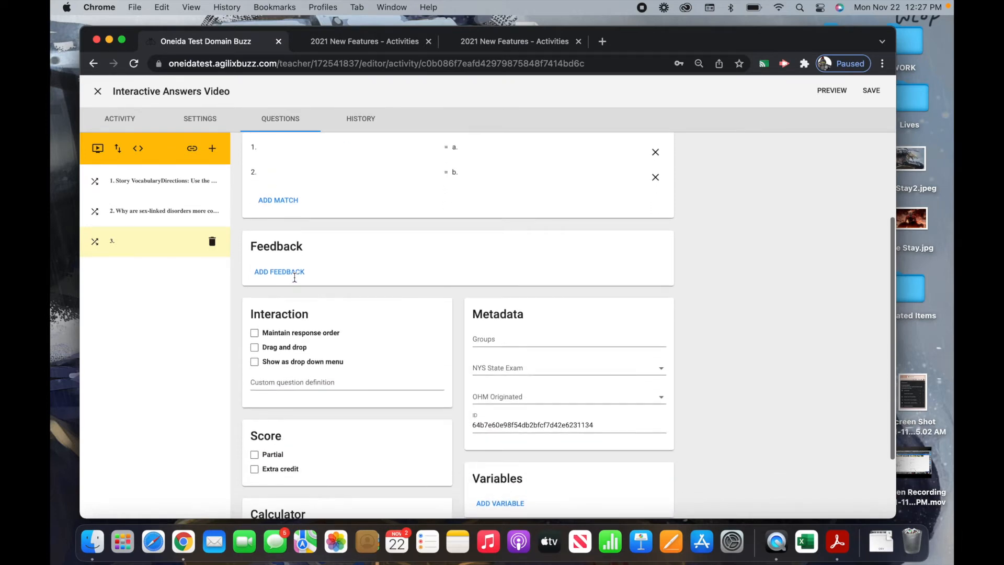
{"action": "left_click", "coordinate": [255, 348]}
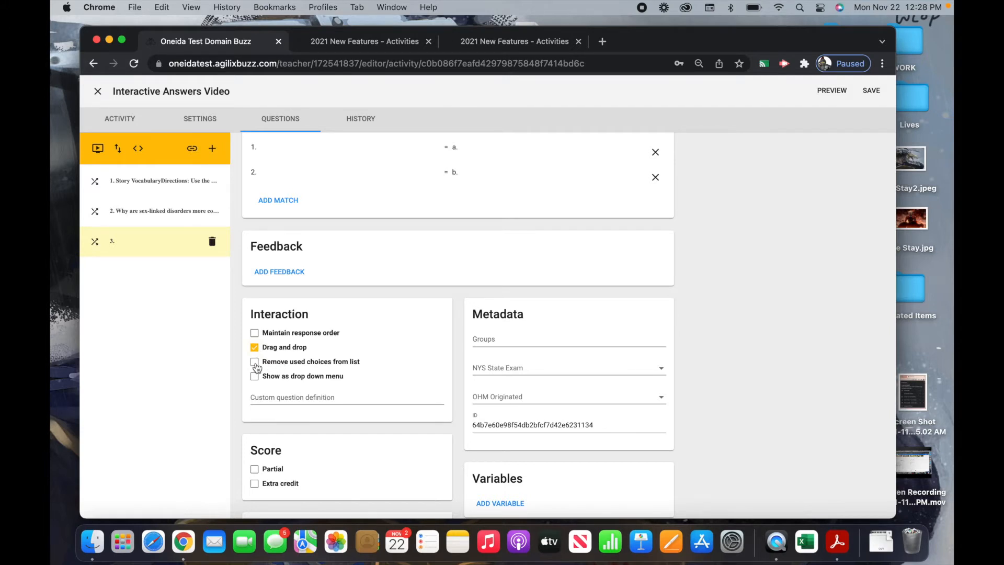
{"action": "left_click", "coordinate": [255, 362]}
Enter the question text "Directions" followed on a new line by "Match the vocabulary word to the correct description."
{"action": "scroll", "coordinate": [256, 366], "scroll_direction": "up", "scroll_amount": 3}
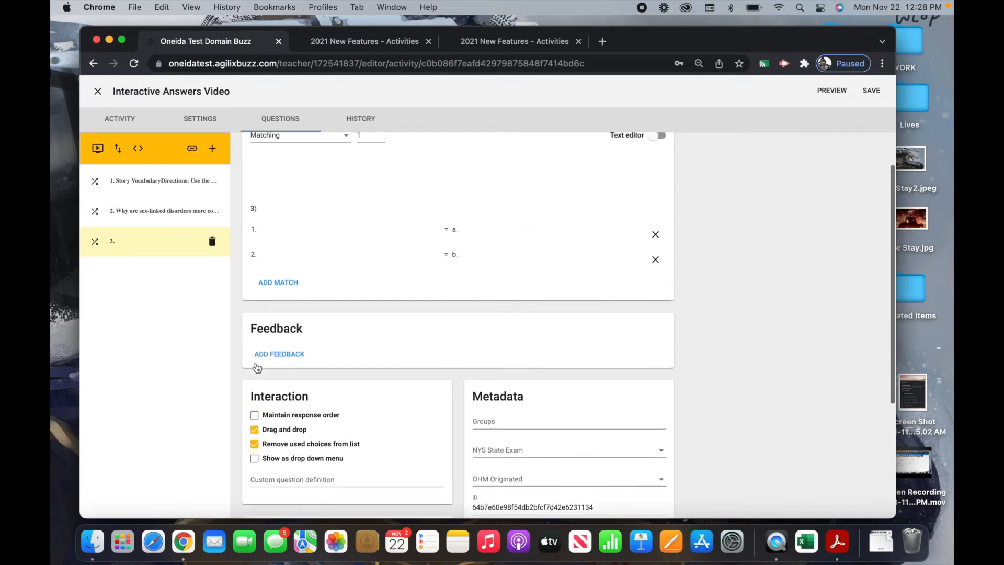
{"action": "left_click", "coordinate": [287, 234]}
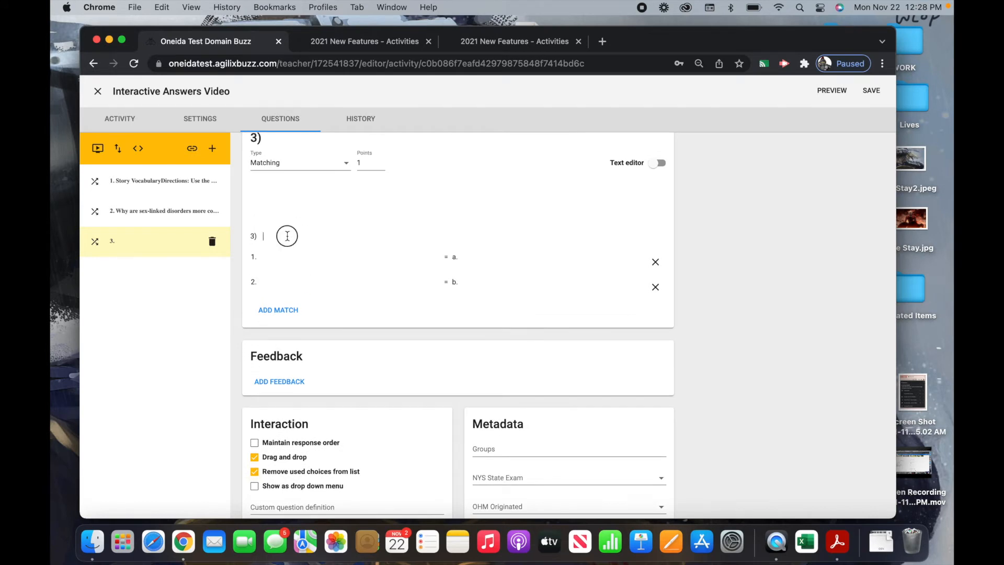
{"action": "type", "text": "Directions"}
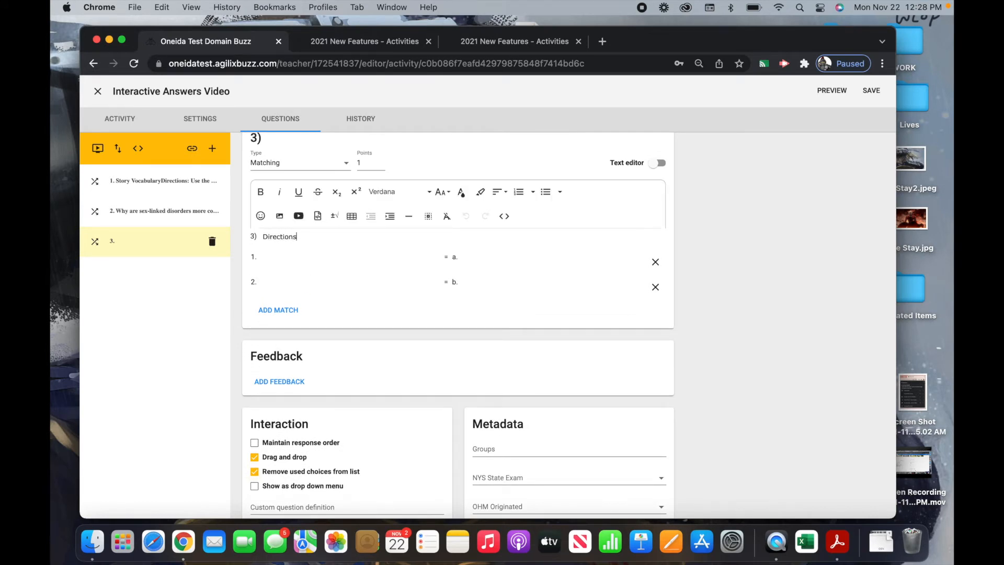
{"action": "key", "text": "Return"}
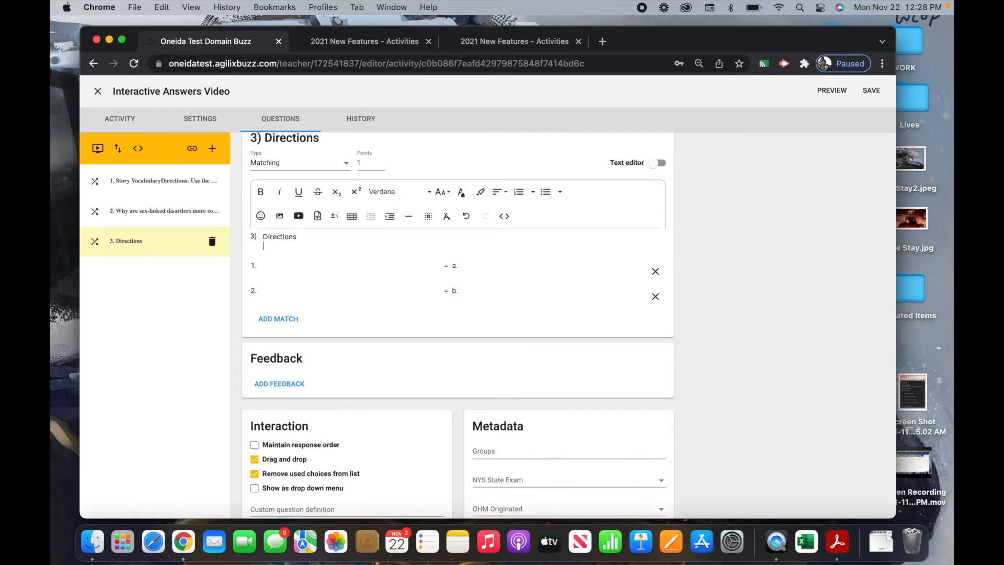
{"action": "type", "text": "Match the vocabul"}
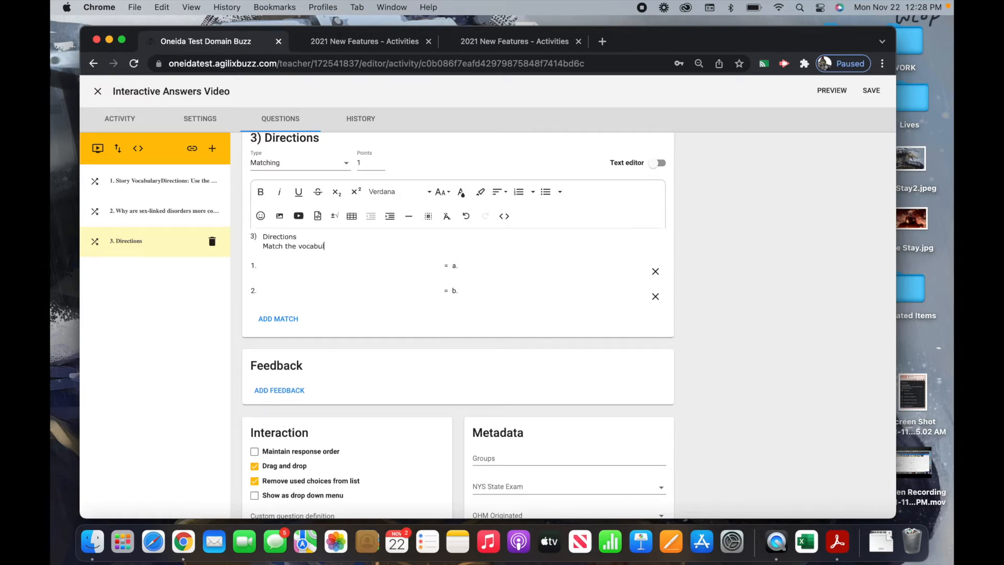
{"action": "type", "text": "ary word to the correct descript"}
{"action": "type", "text": "ion."}
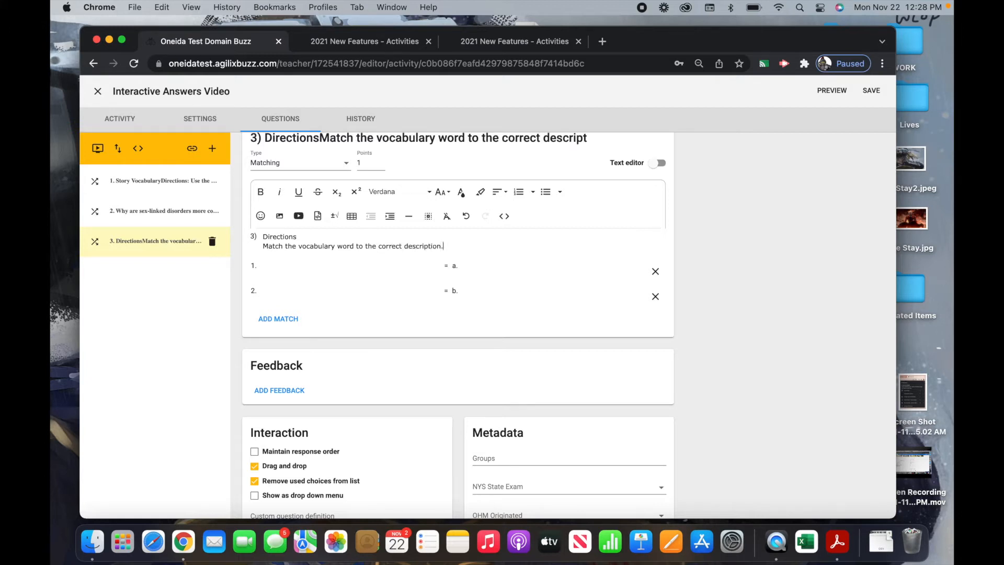
Fill the first match with "Max's mom said that he was" and the answer "a wild thing"
{"action": "left_click", "coordinate": [274, 265]}
{"action": "type", "text": "Mas"}
{"action": "key", "text": "BackSpace"}
{"action": "type", "text": "x's mom "}
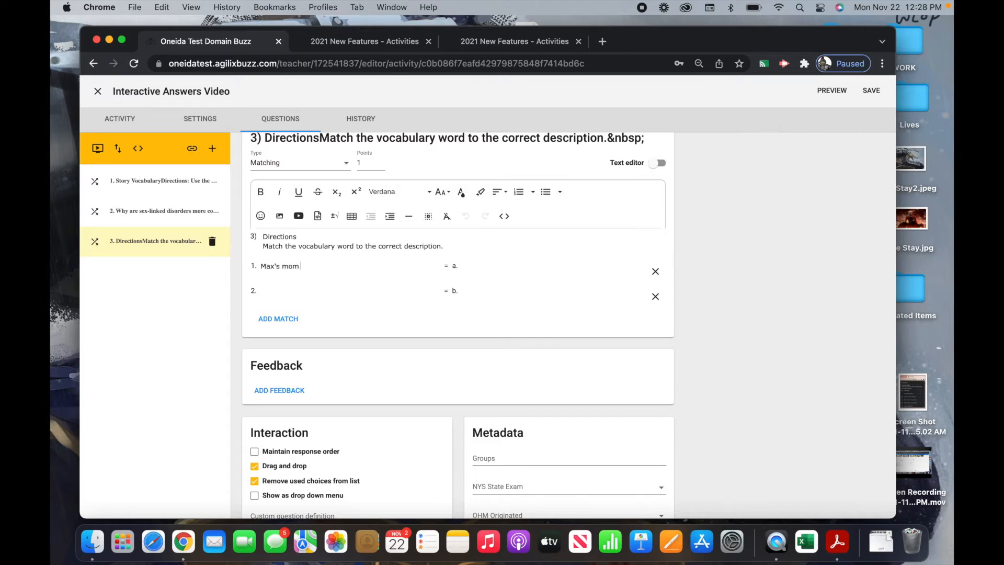
{"action": "type", "text": "said that he was"}
{"action": "key", "text": "Tab"}
{"action": "type", "text": "a wild thing"}
Enter "In Max's room he grew a" as the prompt of the second match
{"action": "left_click", "coordinate": [364, 293]}
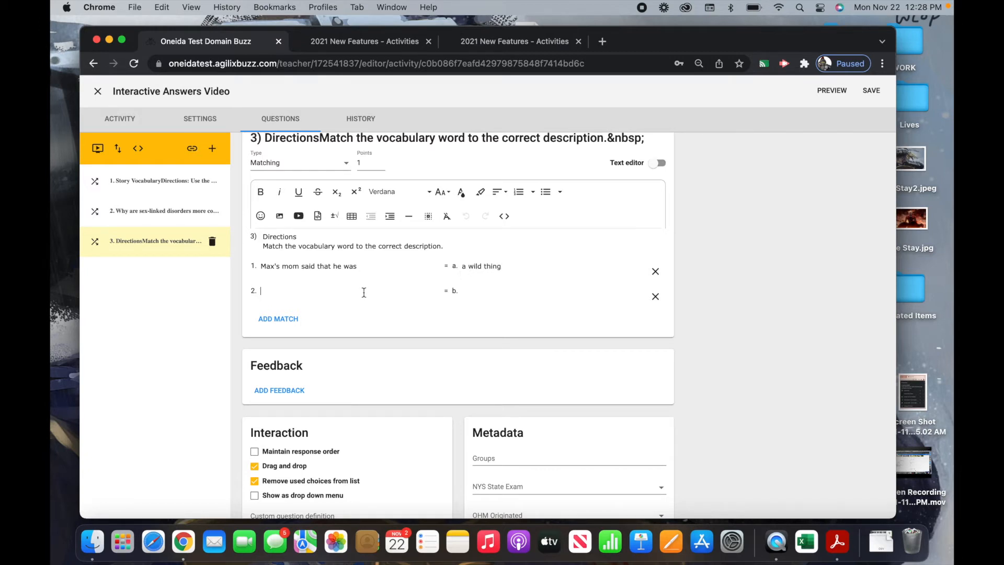
{"action": "type", "text": "In Max"}
{"action": "type", "text": "'s room her gr"}
{"action": "type", "text": "grew a"}
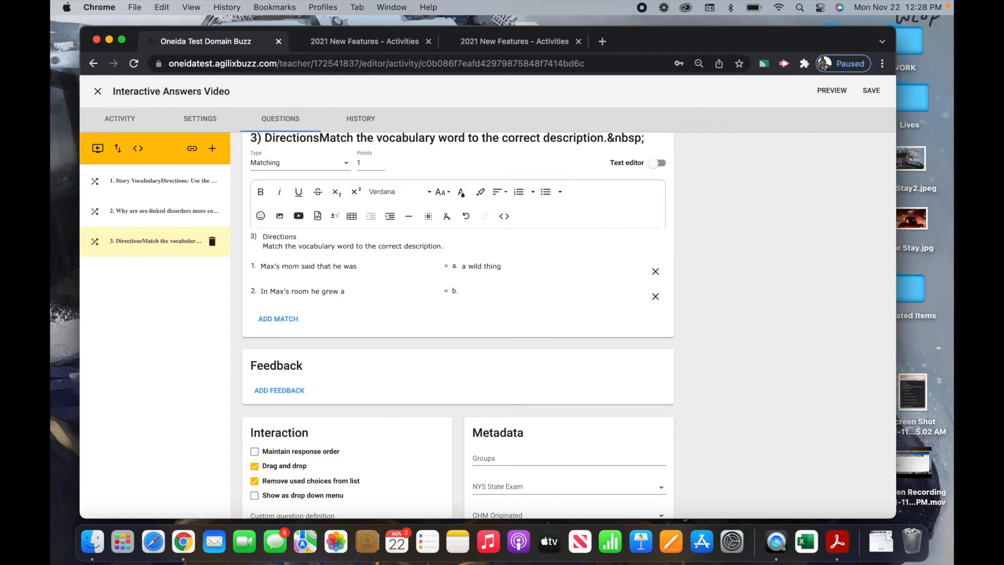
Insert the crown screenshot from the media resources as the answer of the second match
{"action": "left_click", "coordinate": [471, 290]}
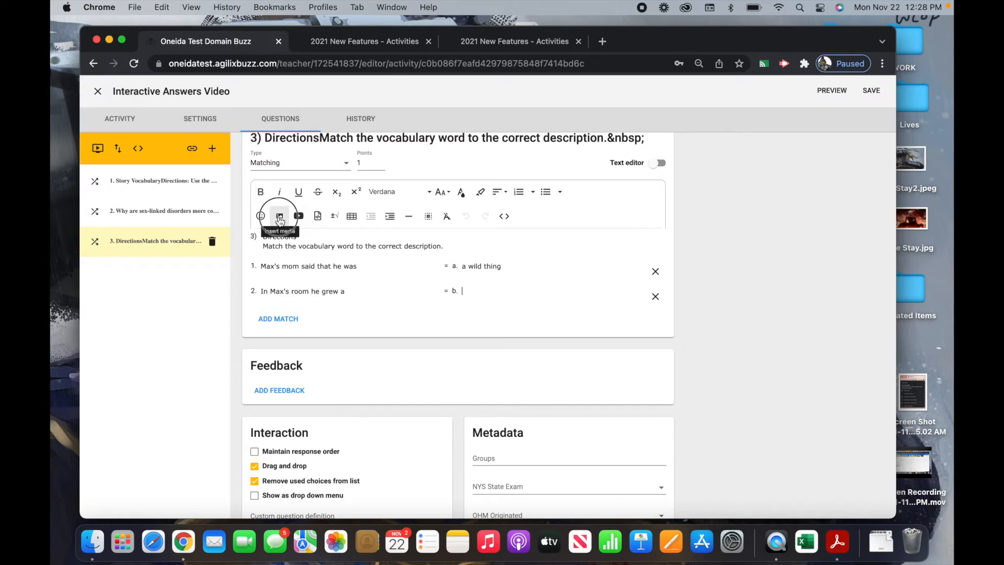
{"action": "left_click", "coordinate": [279, 217]}
{"action": "scroll", "coordinate": [460, 384], "scroll_direction": "down", "scroll_amount": 5}
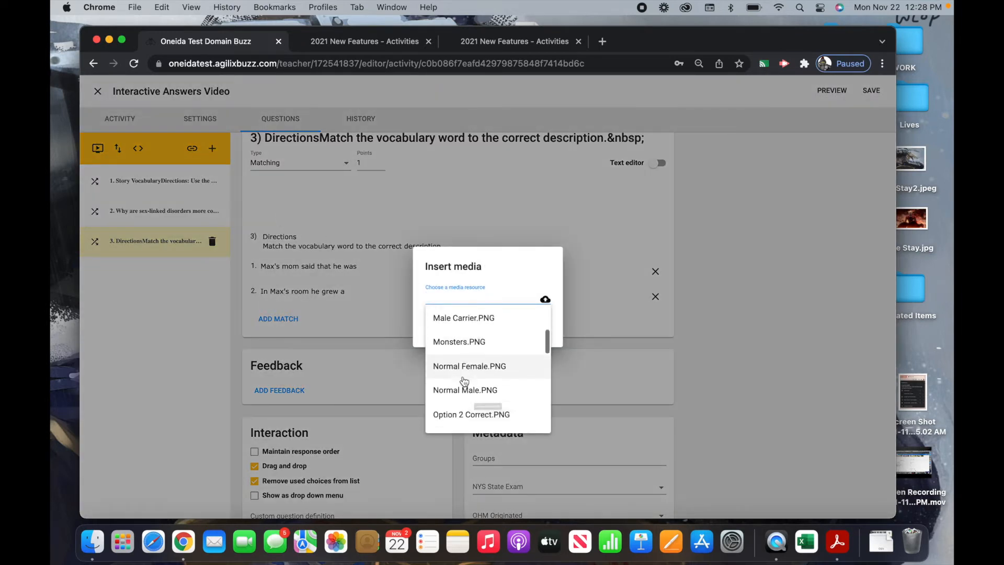
{"action": "scroll", "coordinate": [464, 380], "scroll_direction": "down", "scroll_amount": 3}
{"action": "scroll", "coordinate": [464, 381], "scroll_direction": "up", "scroll_amount": 1}
{"action": "scroll", "coordinate": [464, 380], "scroll_direction": "down", "scroll_amount": 1}
{"action": "scroll", "coordinate": [464, 380], "scroll_direction": "up", "scroll_amount": 2}
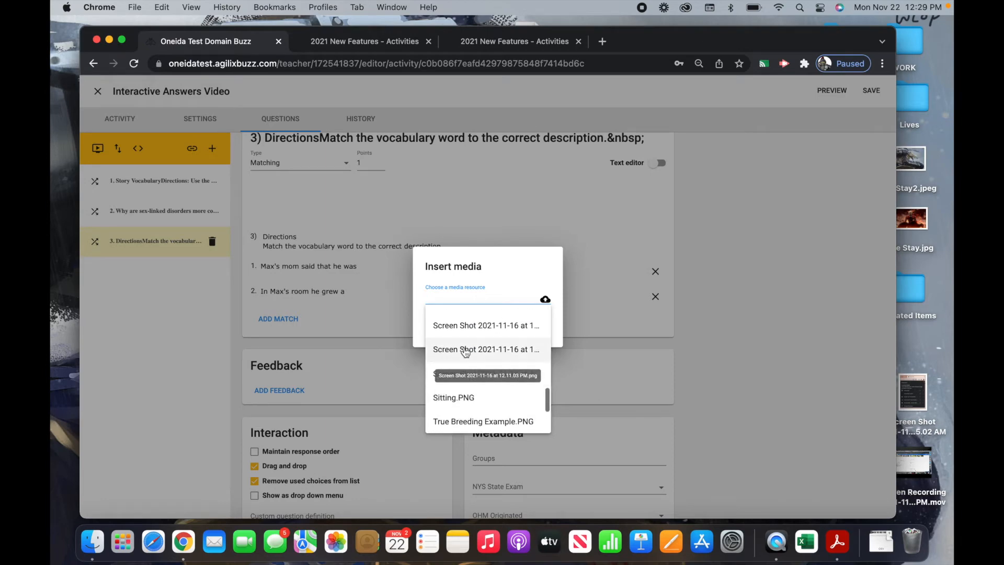
{"action": "left_click", "coordinate": [464, 380]}
{"action": "left_click", "coordinate": [547, 330]}
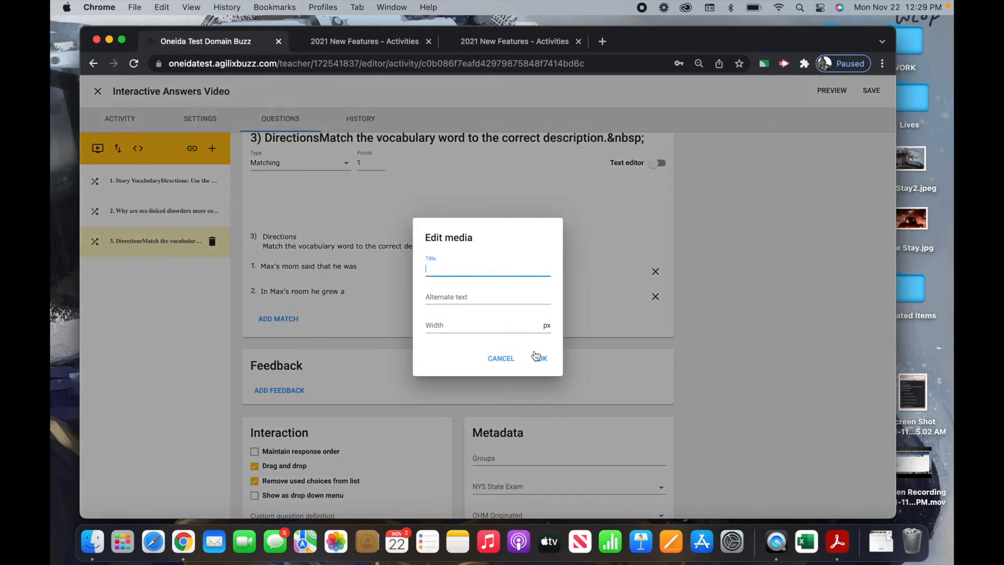
Set the inserted crown image's width to 200 px
{"action": "left_click", "coordinate": [490, 321]}
{"action": "type", "text": "200"}
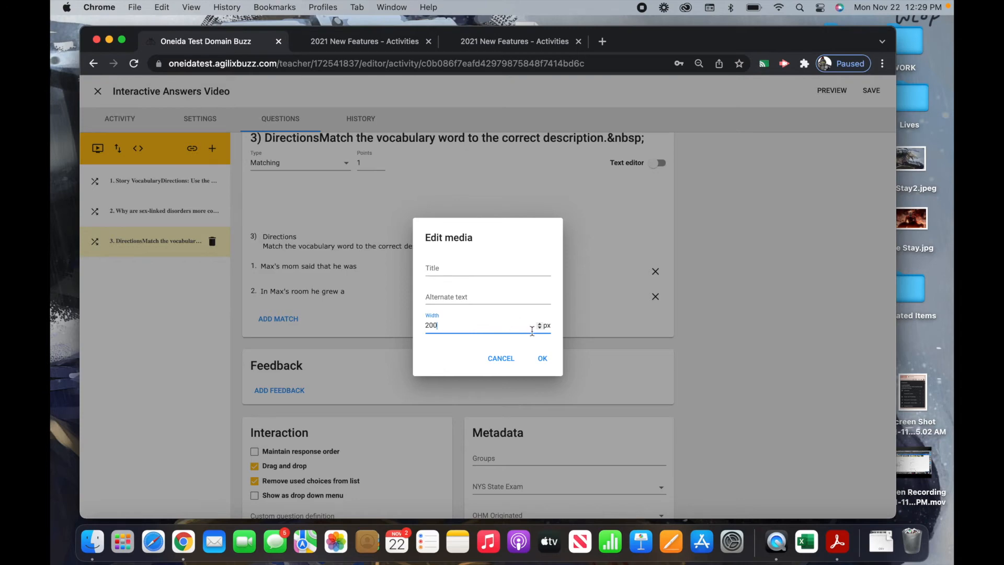
{"action": "left_click", "coordinate": [542, 358]}
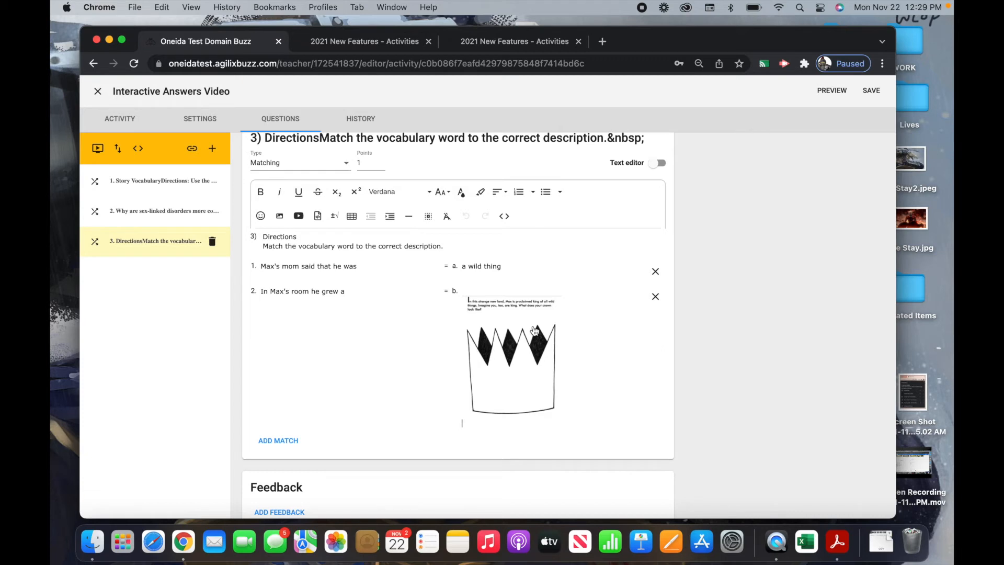
Review question 3's interaction options, the matches and interaction options of question 1, and question 2's chromosome chart with its matches
{"action": "scroll", "coordinate": [535, 330], "scroll_direction": "down", "scroll_amount": 5}
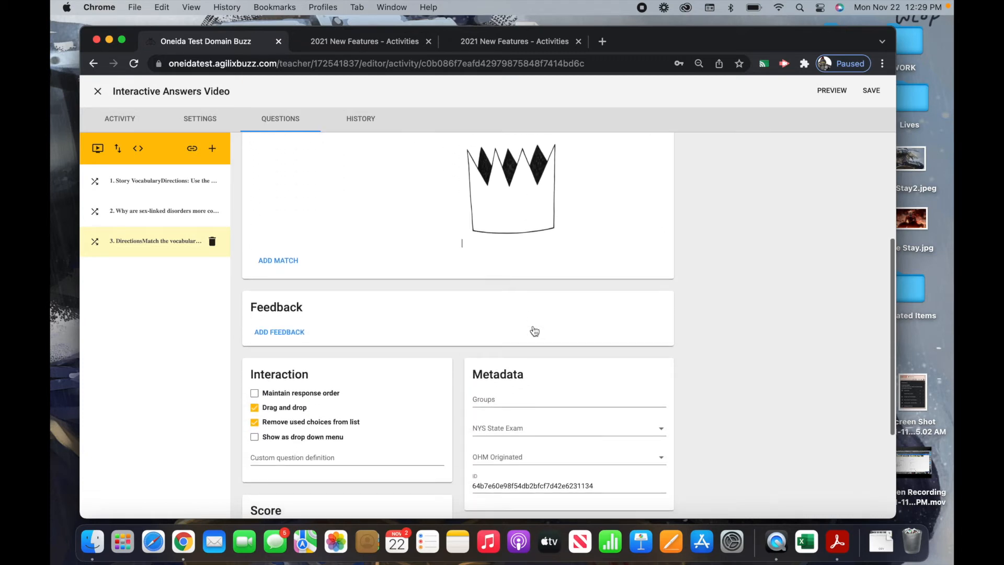
{"action": "scroll", "coordinate": [534, 330], "scroll_direction": "up", "scroll_amount": 4}
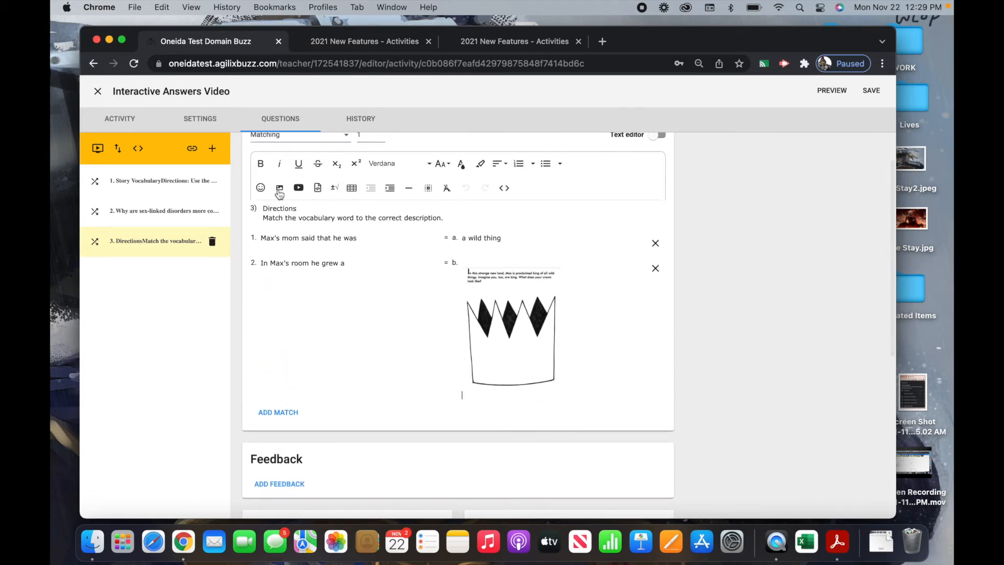
{"action": "left_click", "coordinate": [189, 192]}
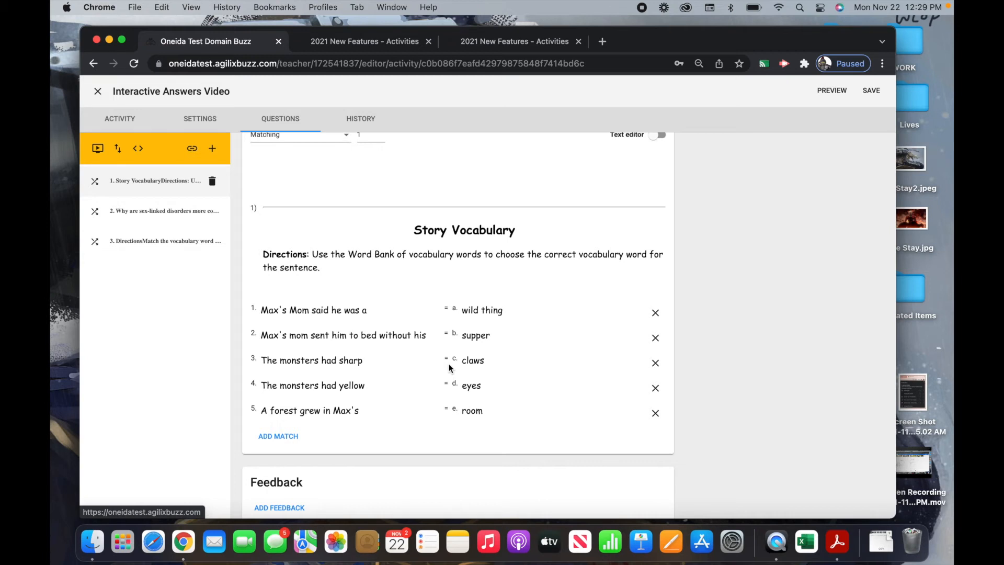
{"action": "scroll", "coordinate": [413, 405], "scroll_direction": "down", "scroll_amount": 2}
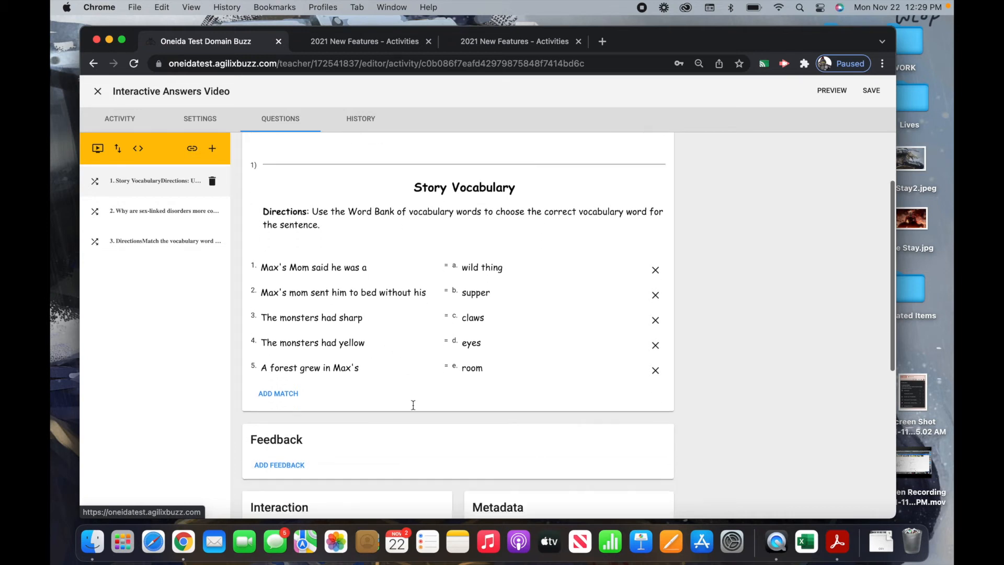
{"action": "scroll", "coordinate": [413, 405], "scroll_direction": "down", "scroll_amount": 5}
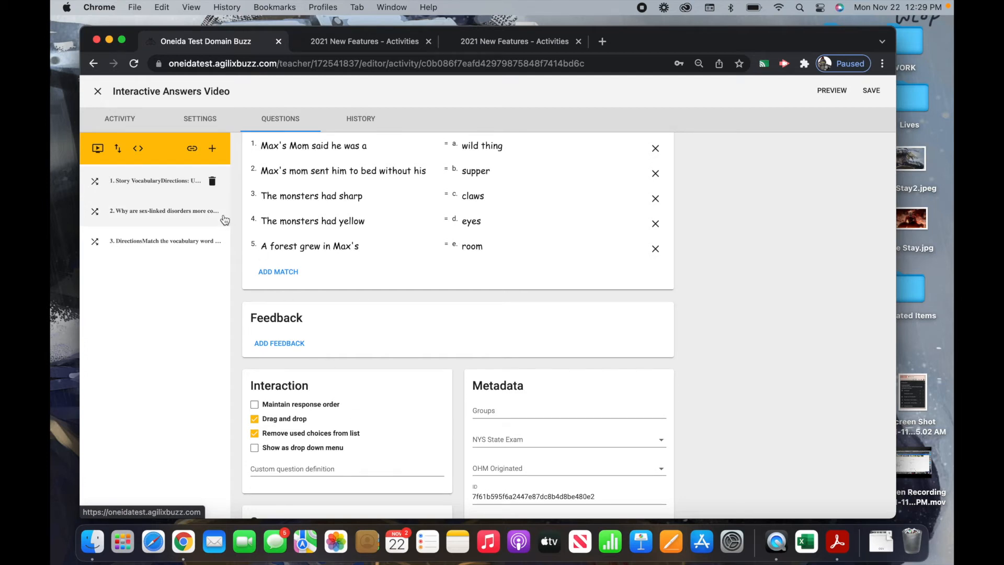
{"action": "left_click", "coordinate": [203, 215]}
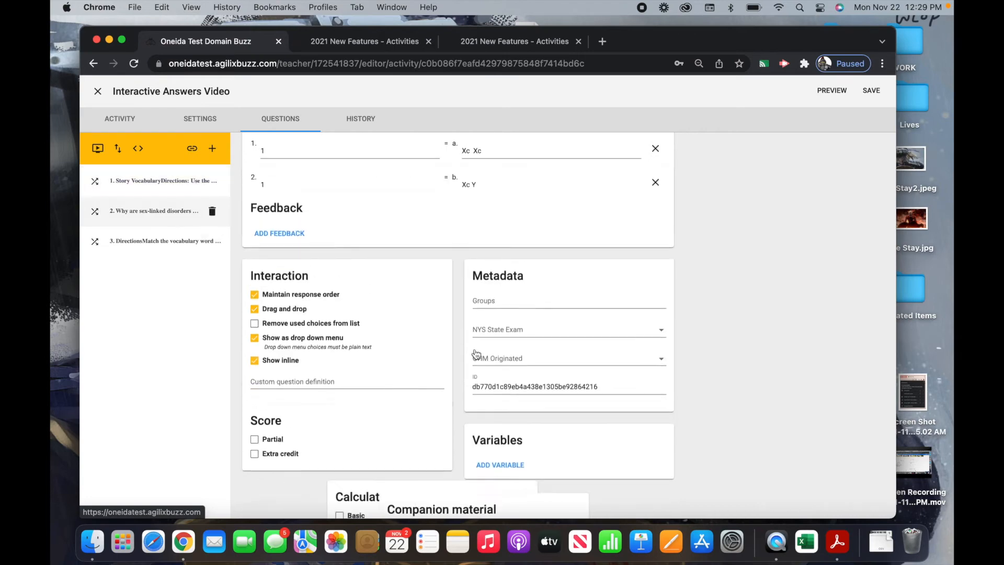
{"action": "scroll", "coordinate": [502, 416], "scroll_direction": "up", "scroll_amount": 5}
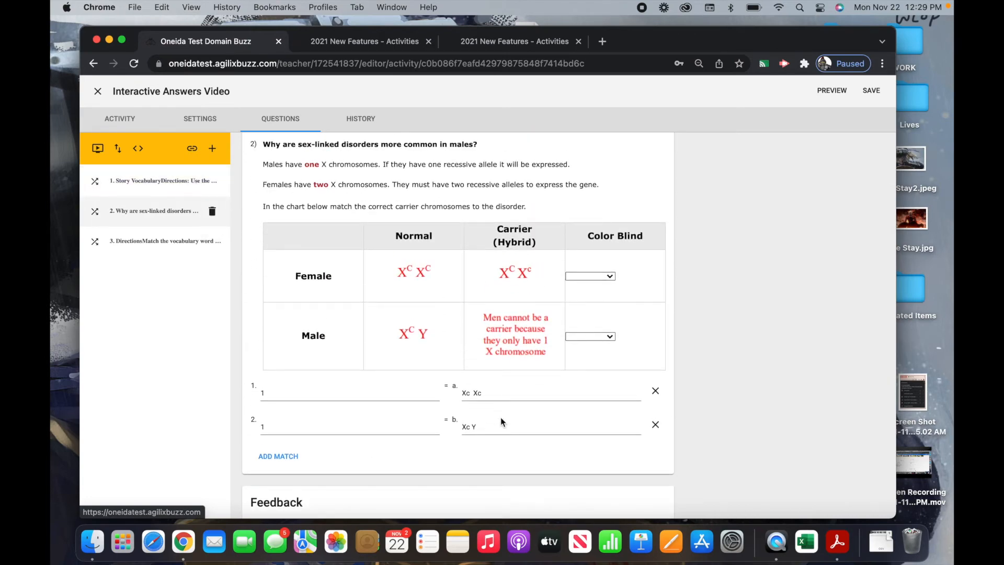
Add a fourth question to the activity and set its type to Matching
{"action": "left_click", "coordinate": [212, 150]}
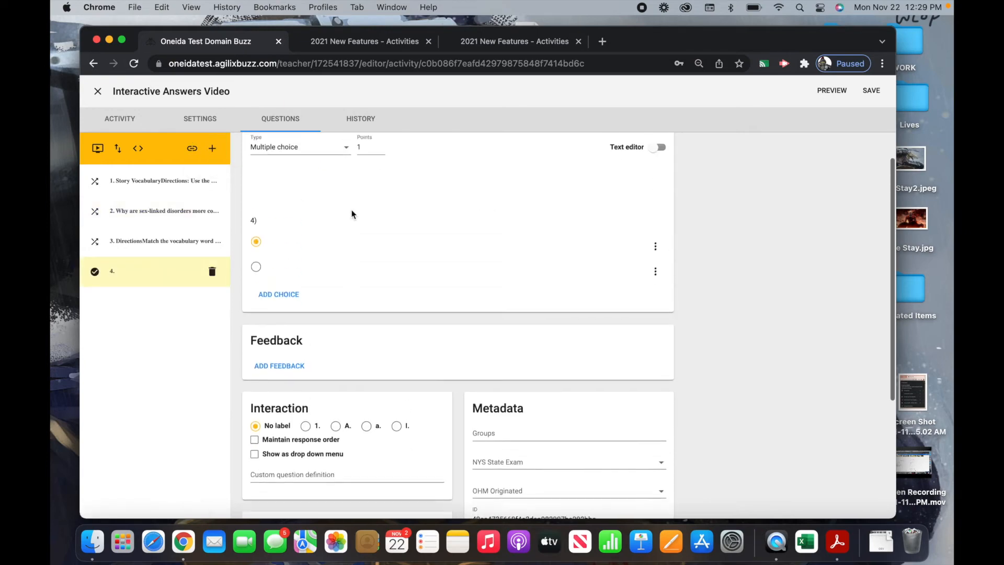
{"action": "left_click", "coordinate": [330, 186]}
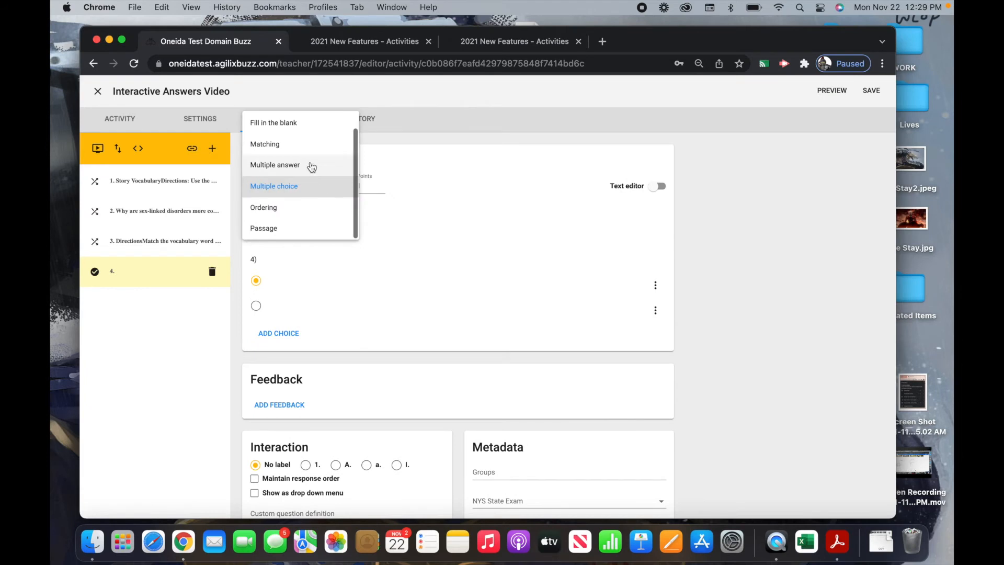
{"action": "left_click", "coordinate": [301, 145]}
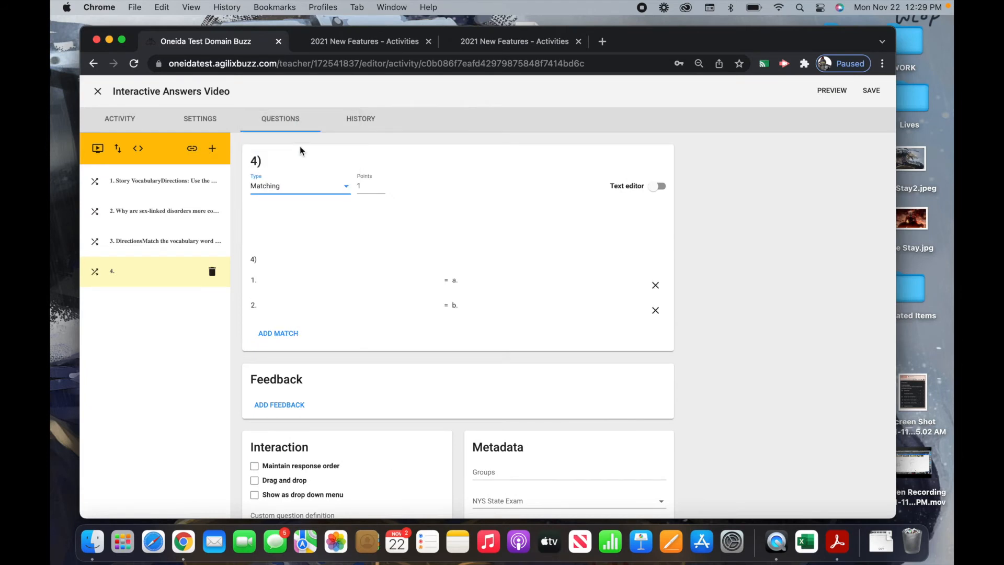
Paste the copied HTML for the sex-linked disorders text and chart into question 4's code view, and return to the normal view
{"action": "left_click", "coordinate": [274, 255]}
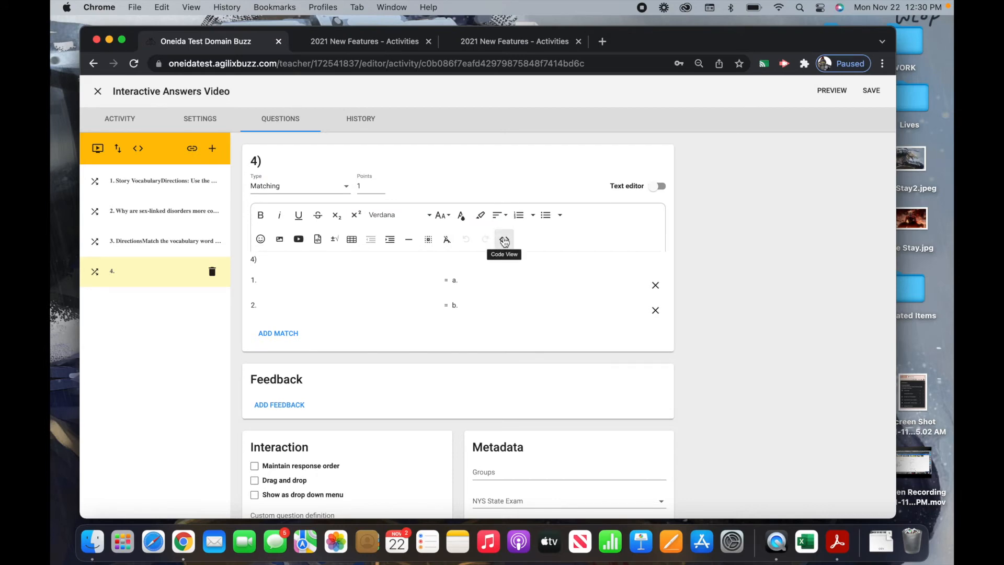
{"action": "left_click", "coordinate": [504, 241]}
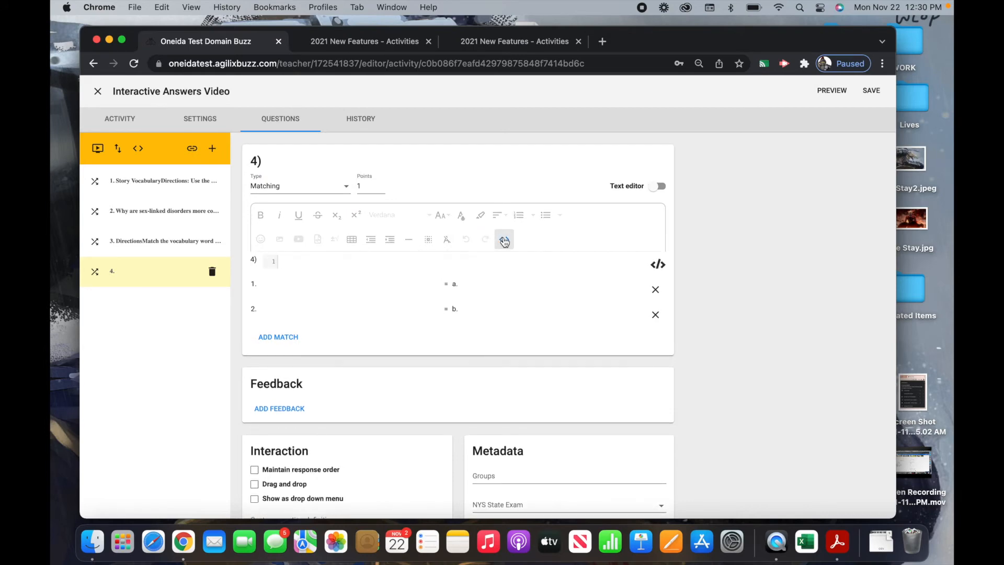
{"action": "key", "text": "super+v"}
{"action": "left_click", "coordinate": [504, 147]}
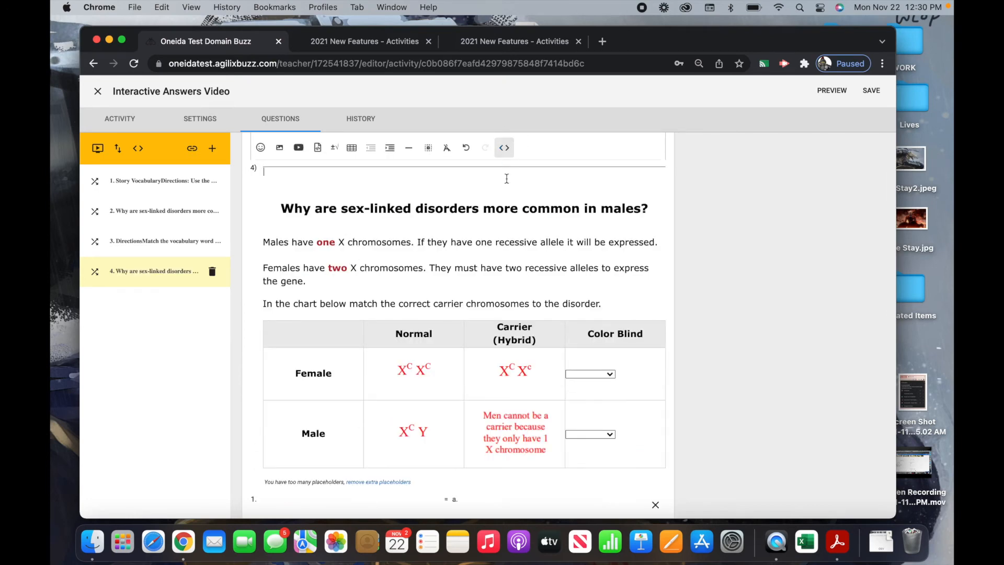
Enable Maintain response order, Drag and drop, Show as drop down menu and Show inline for question 4
{"action": "scroll", "coordinate": [503, 375], "scroll_direction": "up", "scroll_amount": 1}
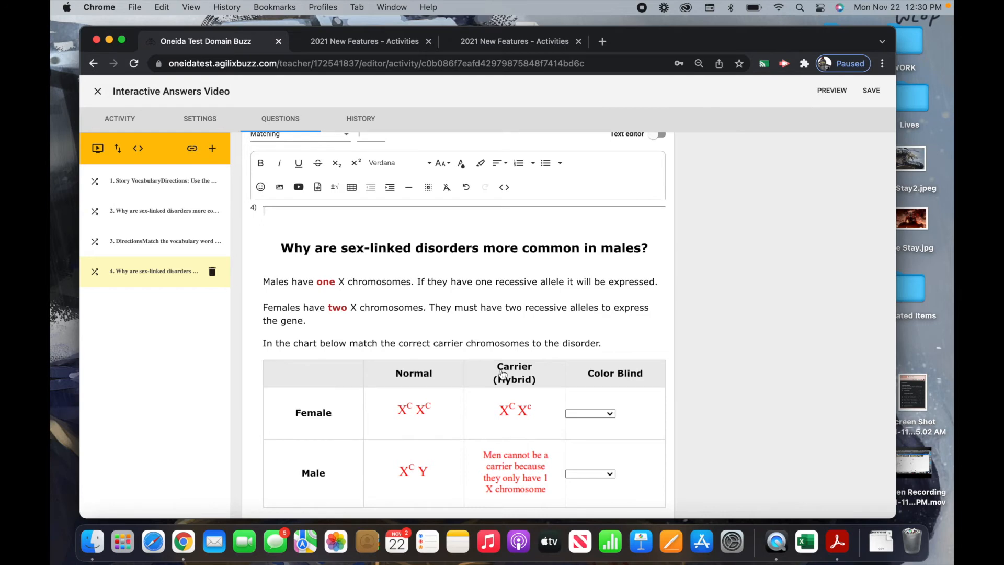
{"action": "scroll", "coordinate": [503, 375], "scroll_direction": "down", "scroll_amount": 5}
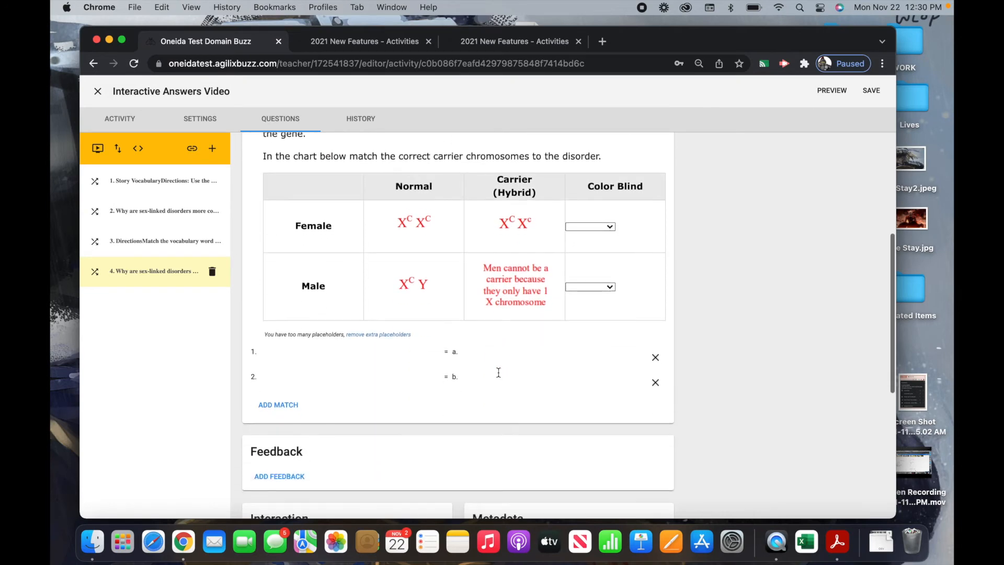
{"action": "scroll", "coordinate": [500, 375], "scroll_direction": "down", "scroll_amount": 4}
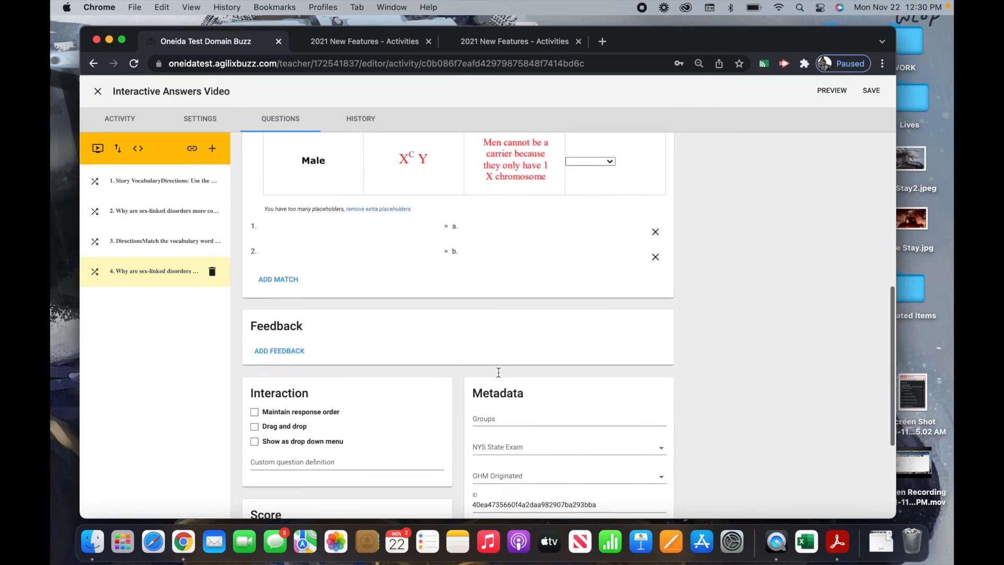
{"action": "left_click", "coordinate": [256, 410]}
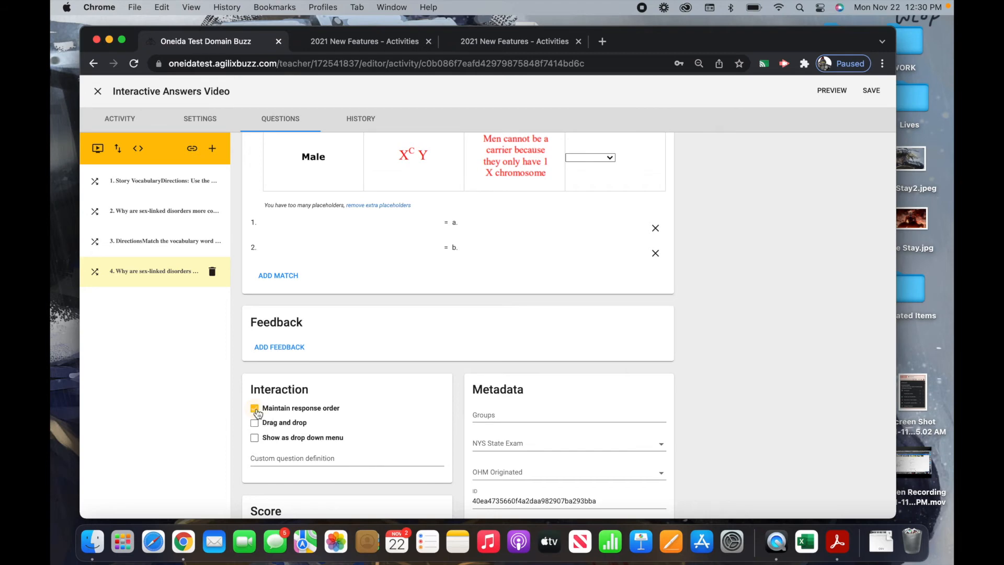
{"action": "left_click", "coordinate": [256, 423]}
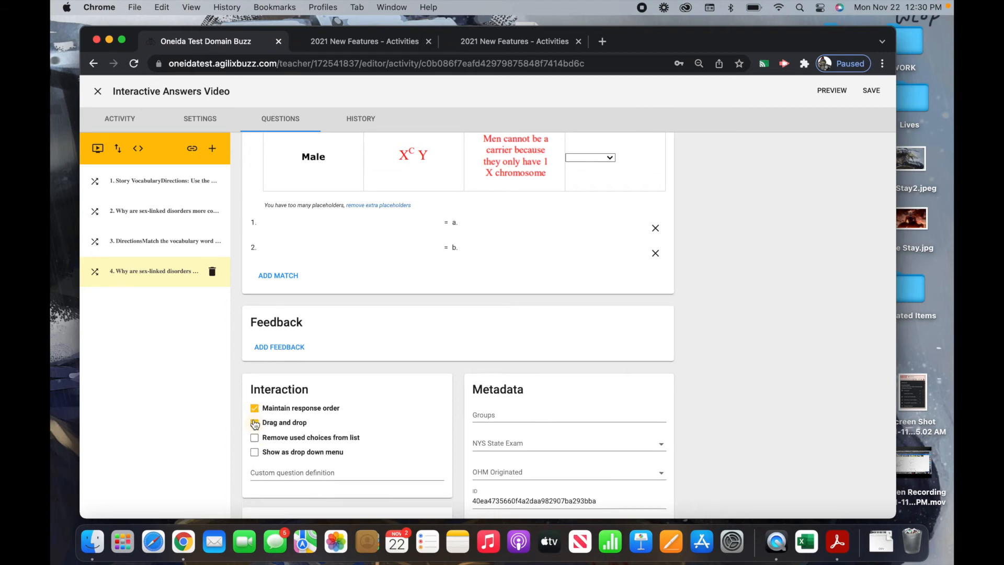
{"action": "left_click", "coordinate": [255, 453]}
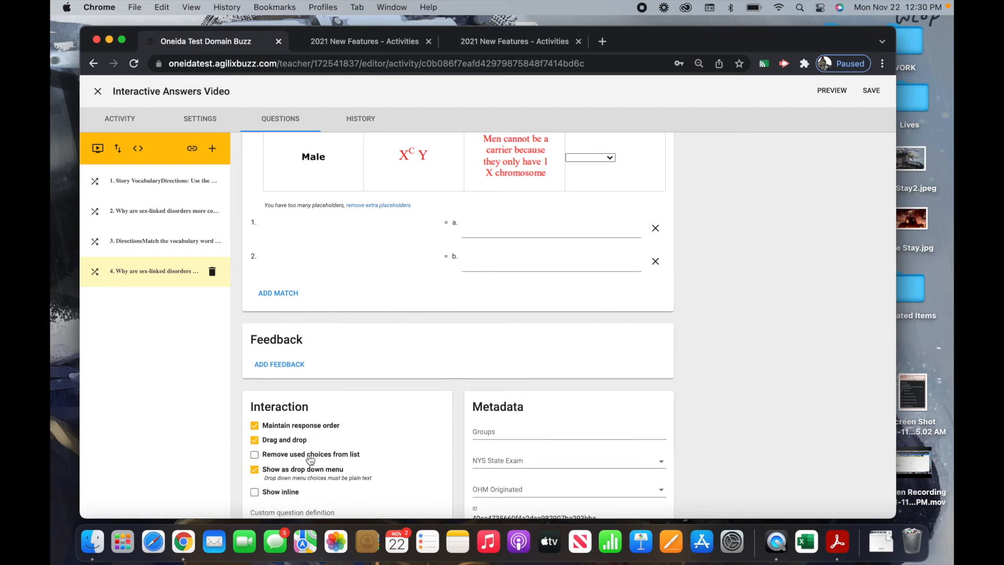
{"action": "scroll", "coordinate": [310, 459], "scroll_direction": "down", "scroll_amount": 2}
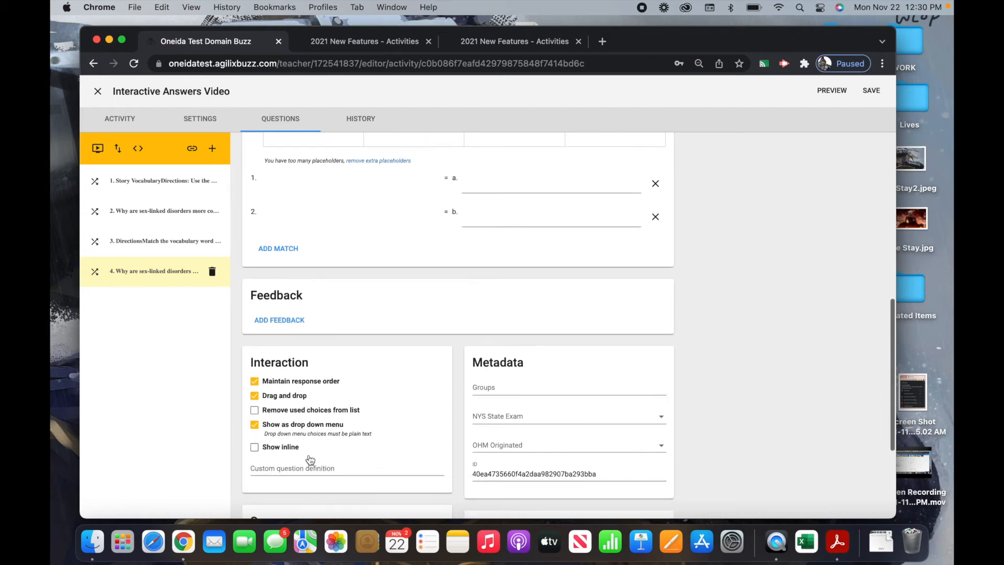
{"action": "left_click", "coordinate": [255, 447]}
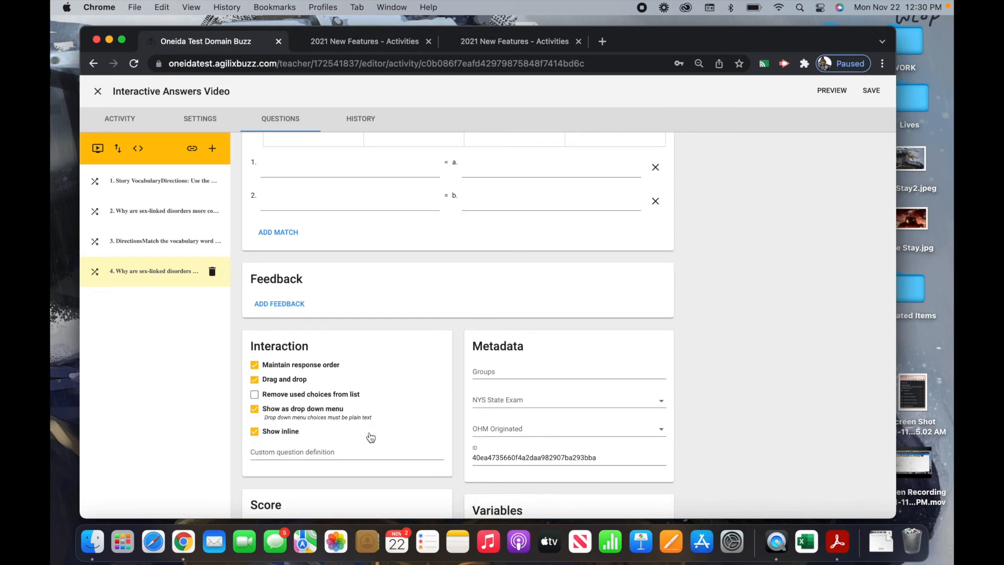
Insert an empty row below the Male row of question 4's chart
{"action": "scroll", "coordinate": [371, 437], "scroll_direction": "up", "scroll_amount": 5}
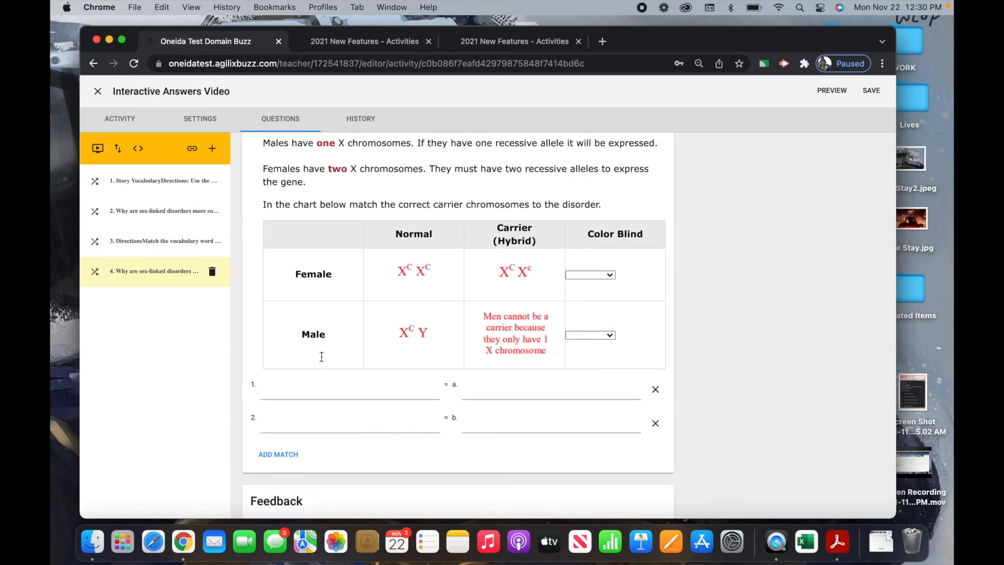
{"action": "left_click", "coordinate": [322, 356]}
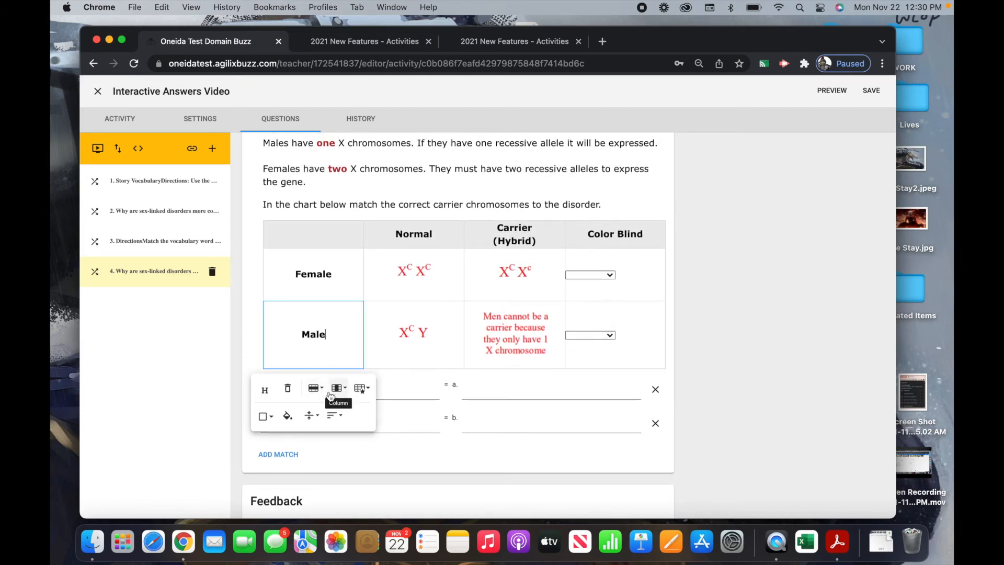
{"action": "left_click", "coordinate": [316, 387]}
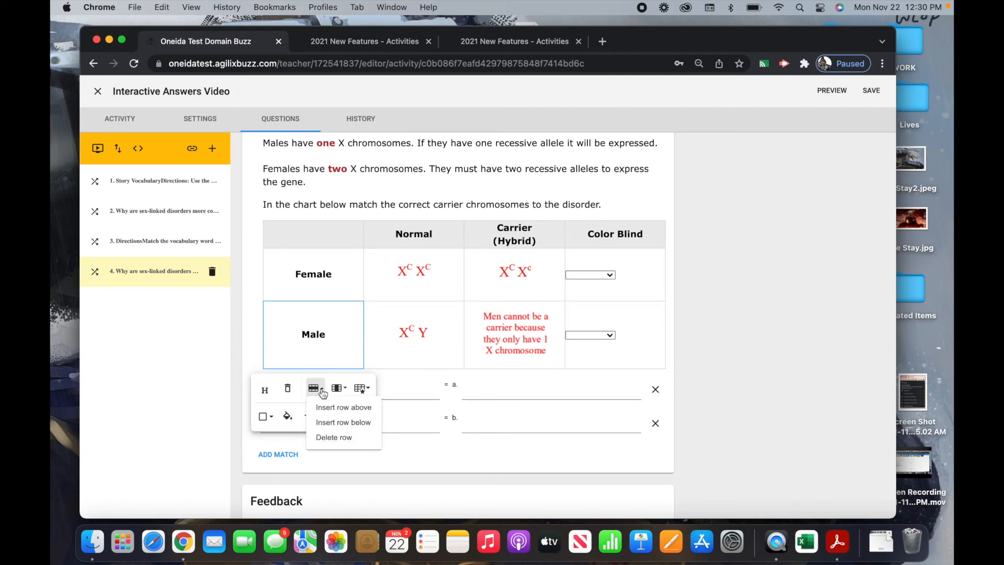
{"action": "left_click", "coordinate": [339, 428]}
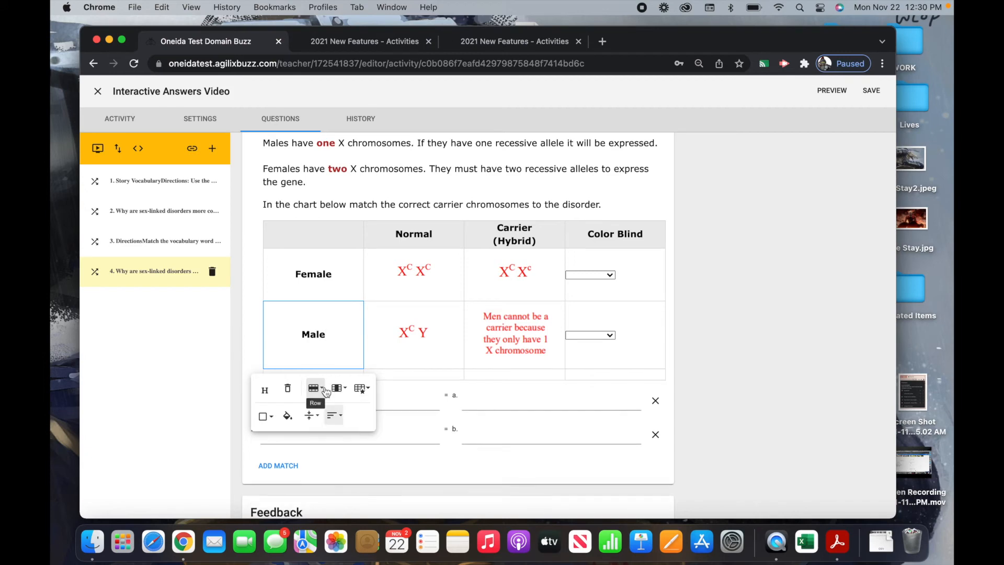
{"action": "left_click", "coordinate": [520, 375]}
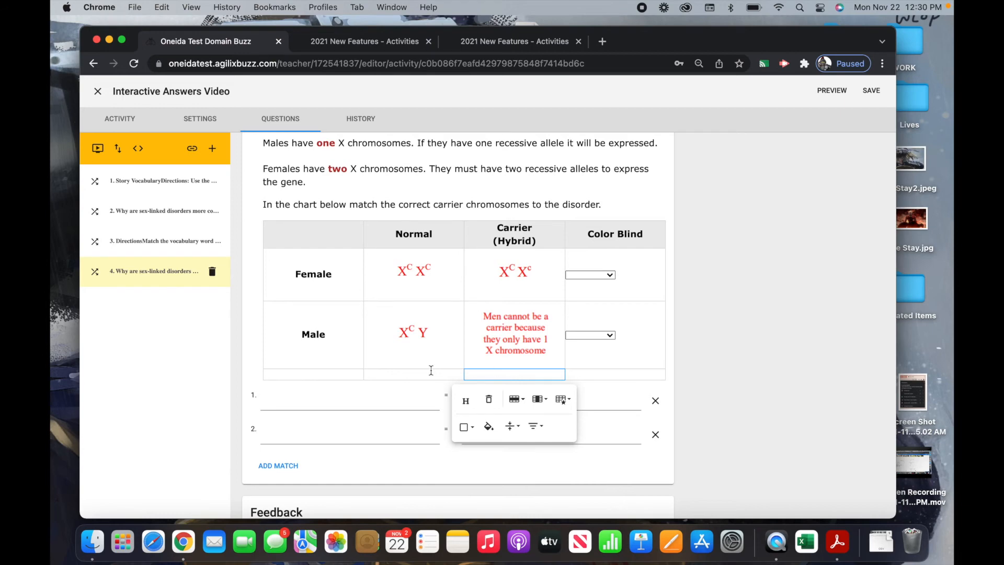
Add a third and a fourth match to question 4
{"action": "left_click", "coordinate": [287, 471]}
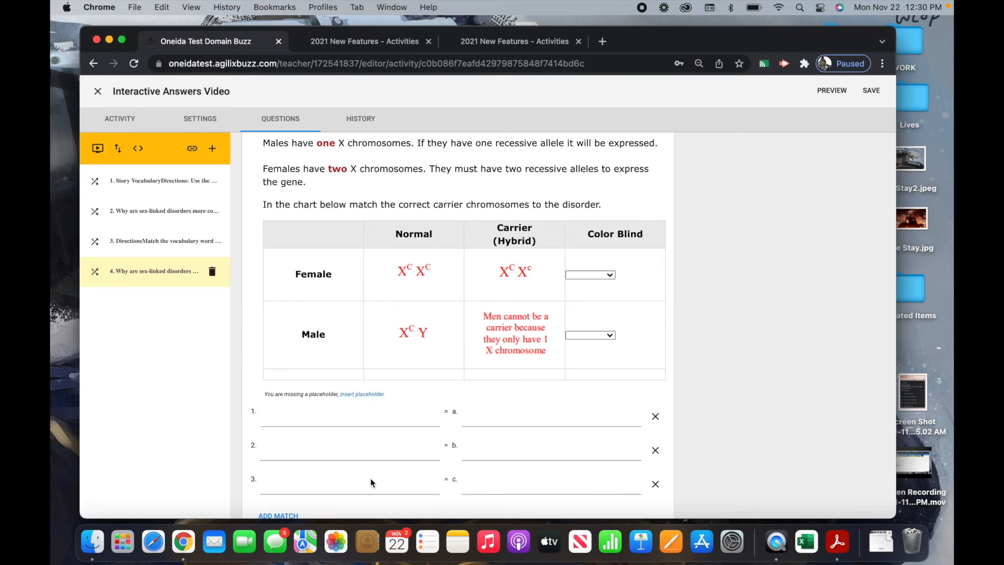
{"action": "scroll", "coordinate": [370, 479], "scroll_direction": "down", "scroll_amount": 1}
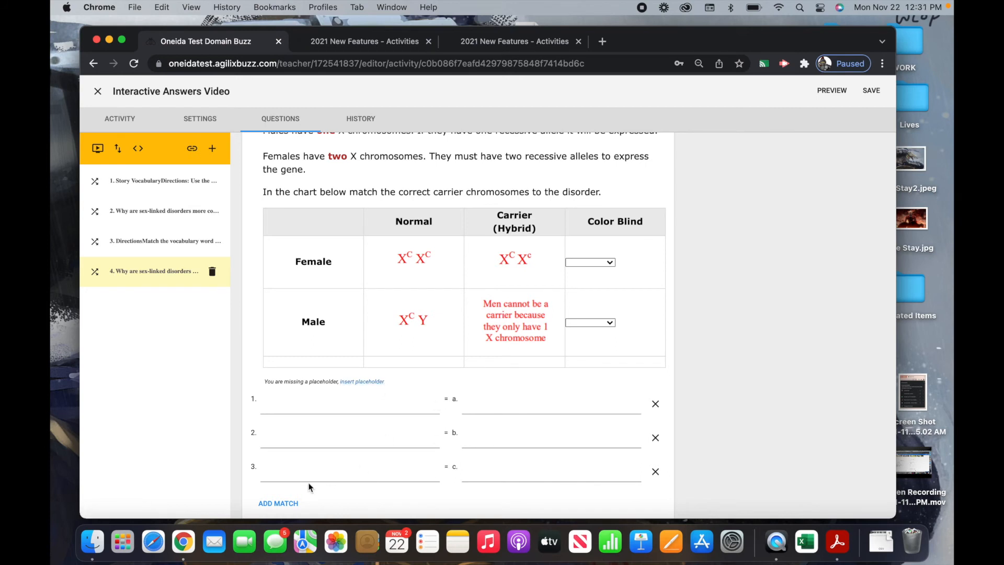
{"action": "left_click", "coordinate": [289, 504]}
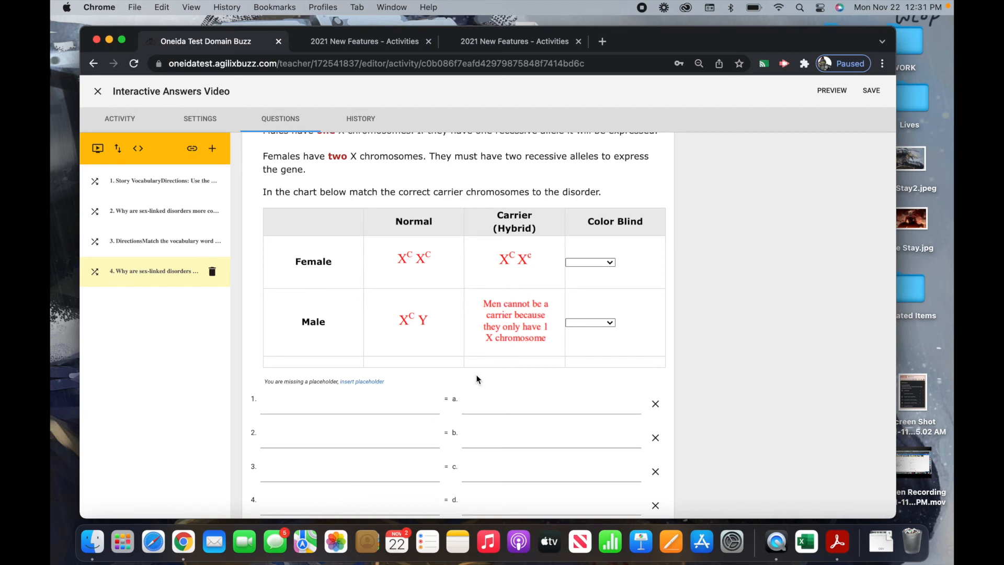
Insert the two missing answer placeholders in the Normal and Carrier (Hybrid) cells of the chart's empty last row
{"action": "left_click", "coordinate": [436, 361]}
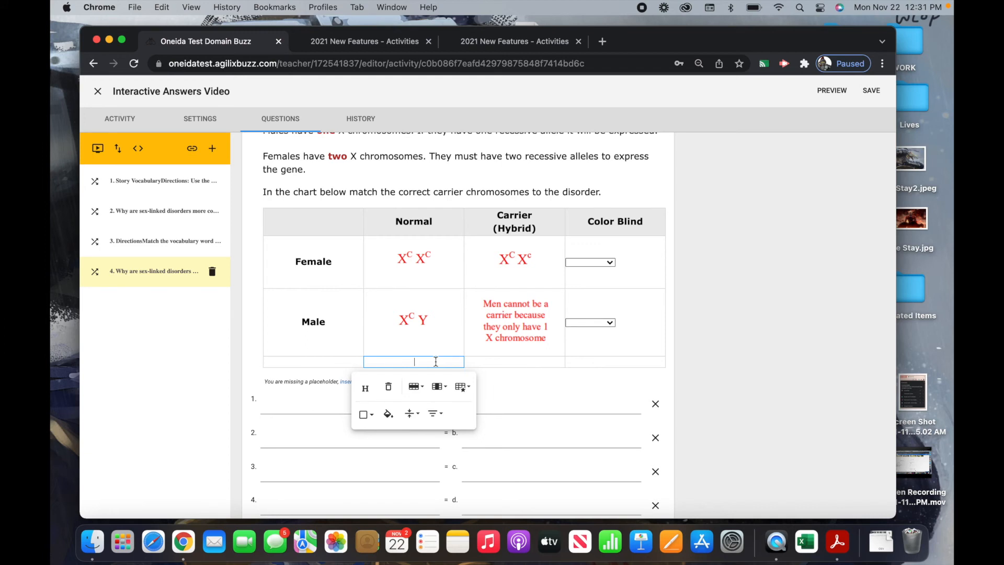
{"action": "left_click", "coordinate": [345, 383]}
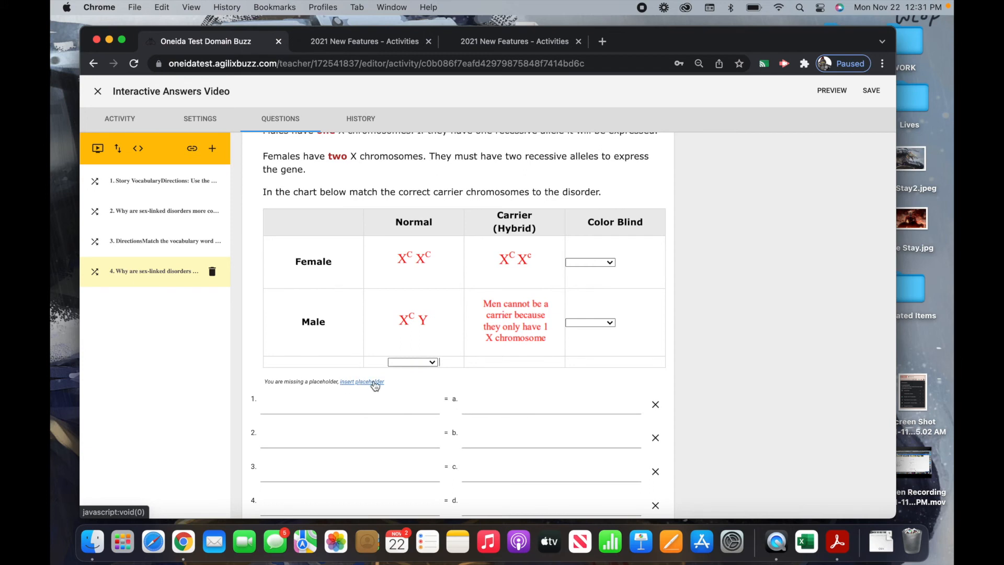
{"action": "left_click", "coordinate": [479, 360]}
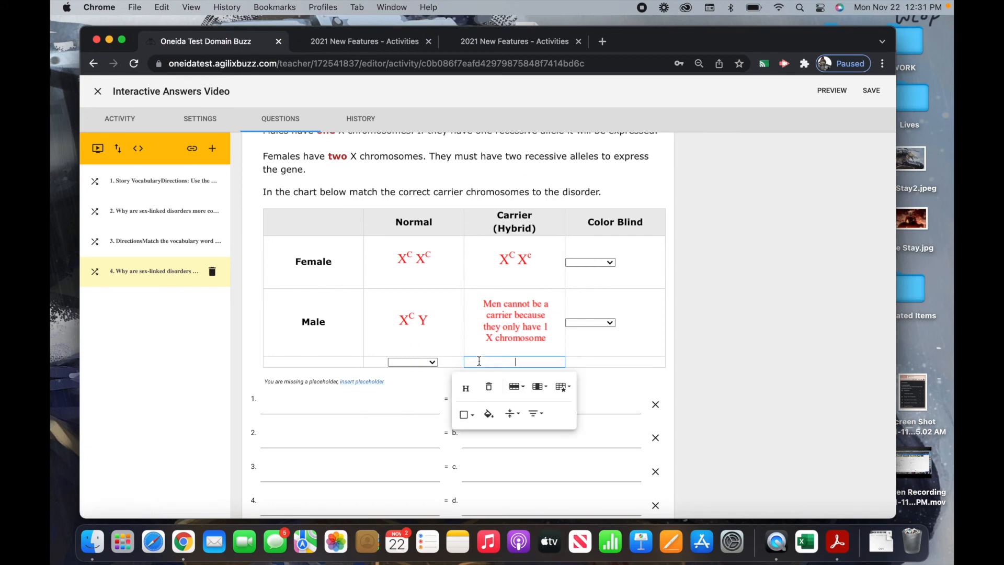
{"action": "left_click", "coordinate": [379, 382]}
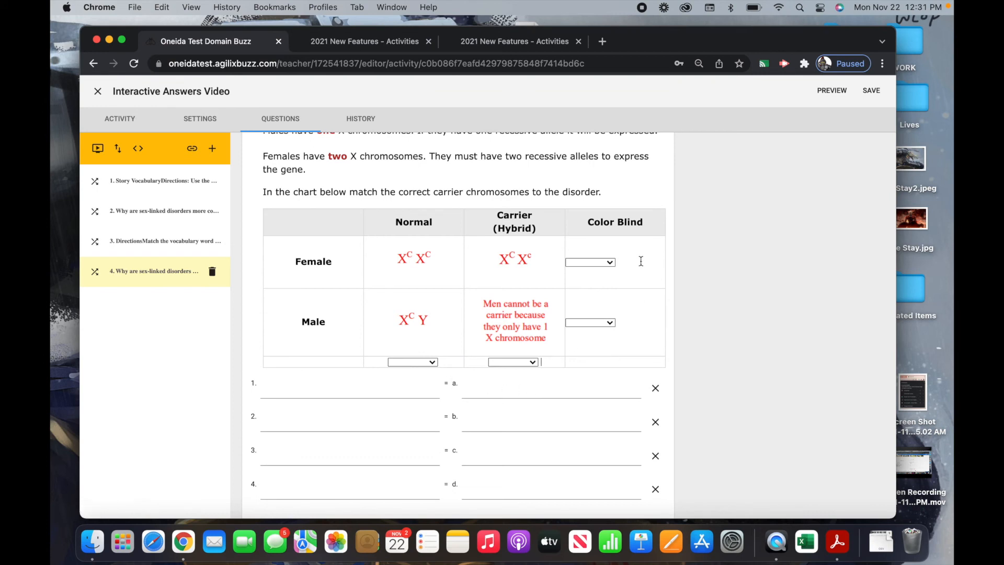
Fill in question 4's first match as 1 = XcY and its second match as 1 = XY
{"action": "left_click", "coordinate": [375, 390]}
{"action": "type", "text": "1"}
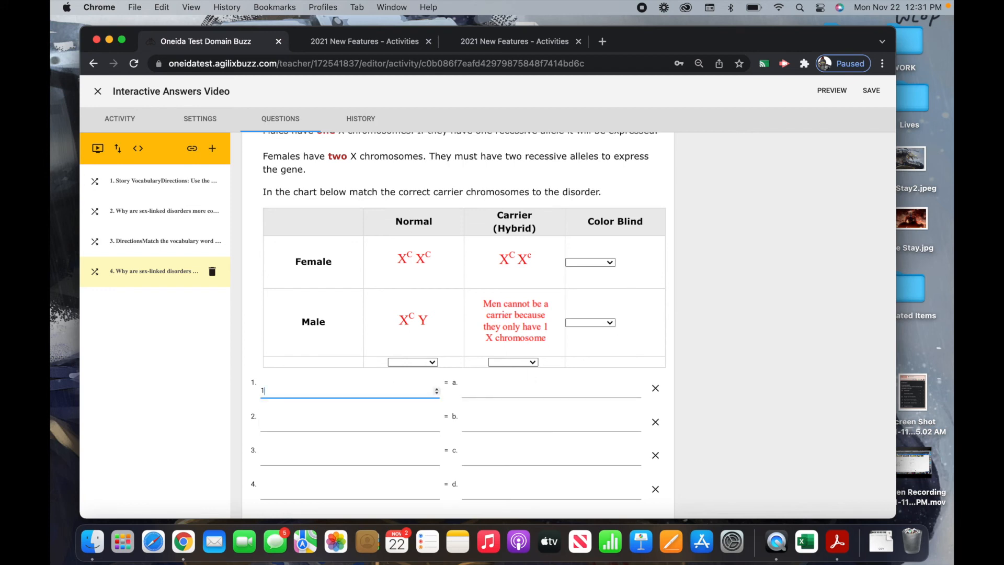
{"action": "left_click", "coordinate": [527, 390]}
{"action": "type", "text": "XcY"}
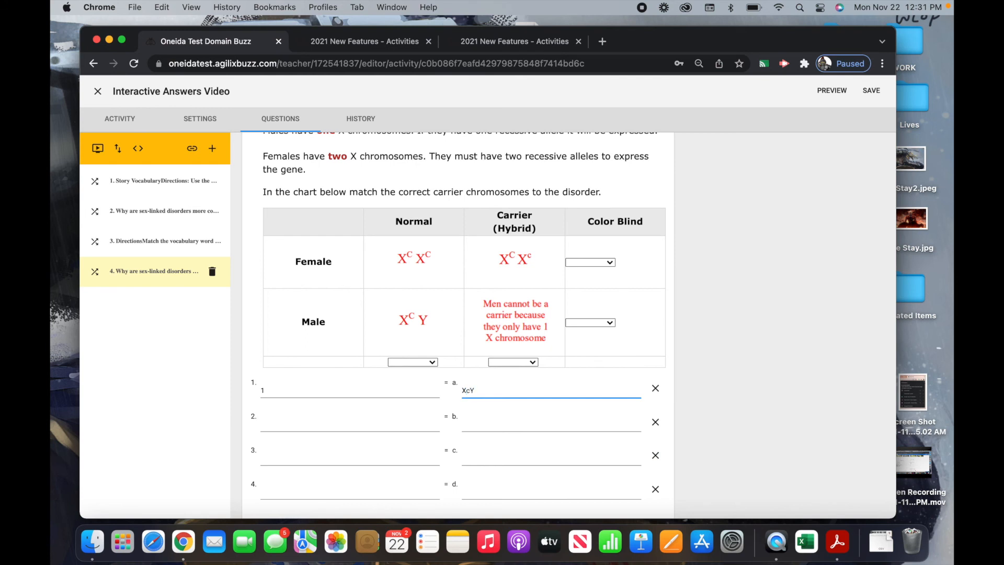
{"action": "left_click", "coordinate": [526, 428]}
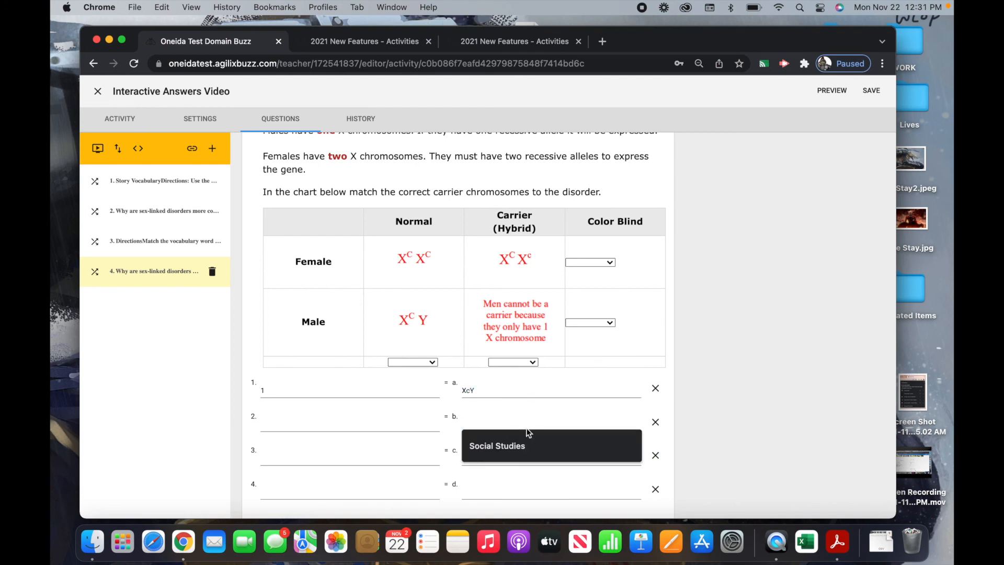
{"action": "type", "text": "XY"}
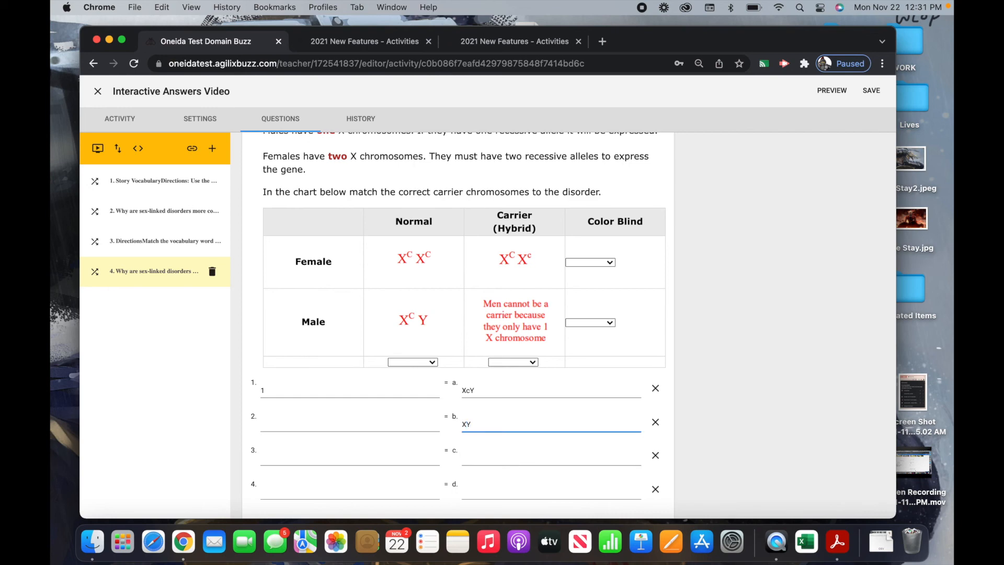
{"action": "left_click", "coordinate": [383, 418]}
{"action": "type", "text": "1"}
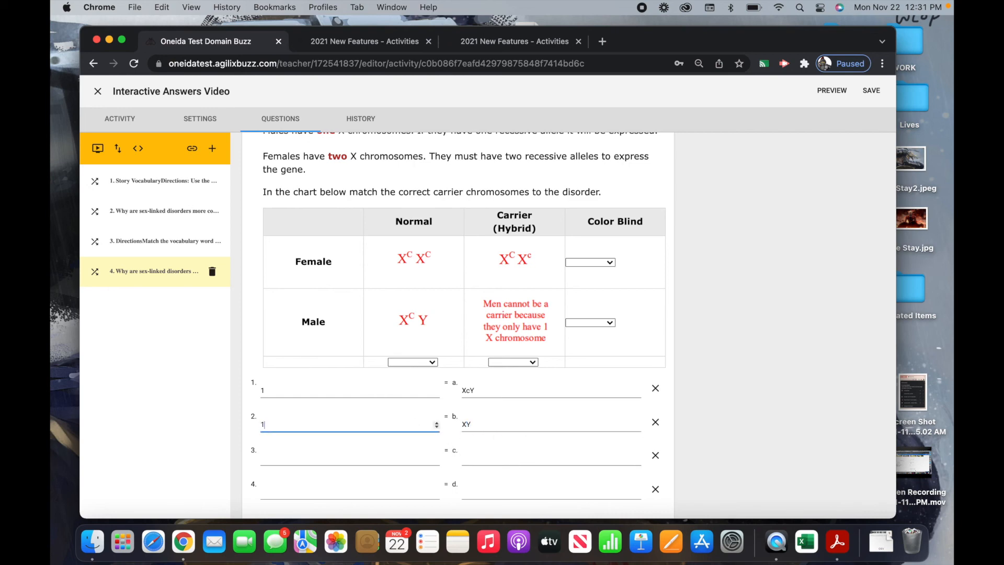
Fill in question 4's third match as 5 = X and its fourth match as 6 = Y
{"action": "left_click", "coordinate": [408, 456]}
{"action": "type", "text": "5"}
{"action": "left_click", "coordinate": [511, 454]}
{"action": "type", "text": "X"}
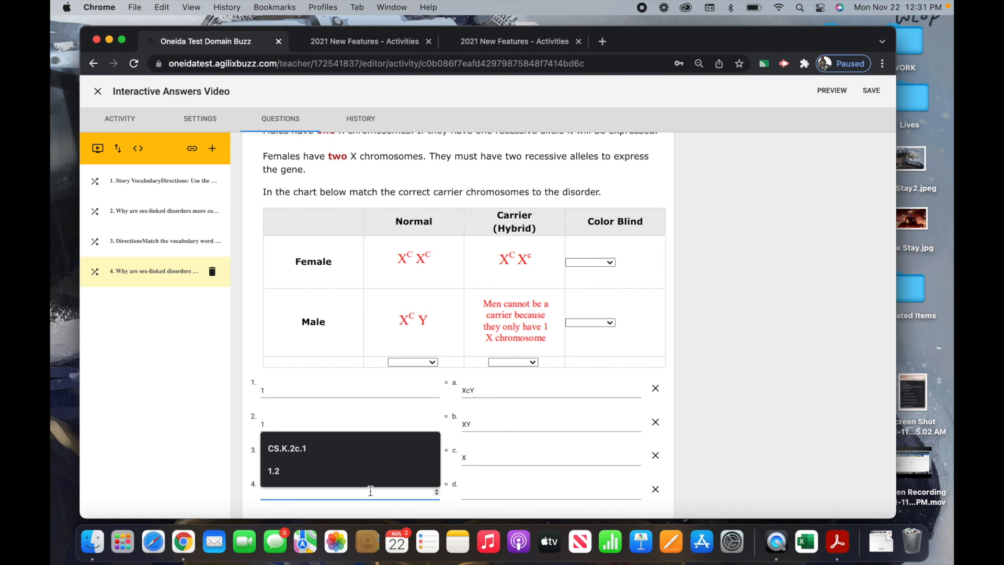
{"action": "type", "text": "6"}
{"action": "left_click", "coordinate": [509, 493]}
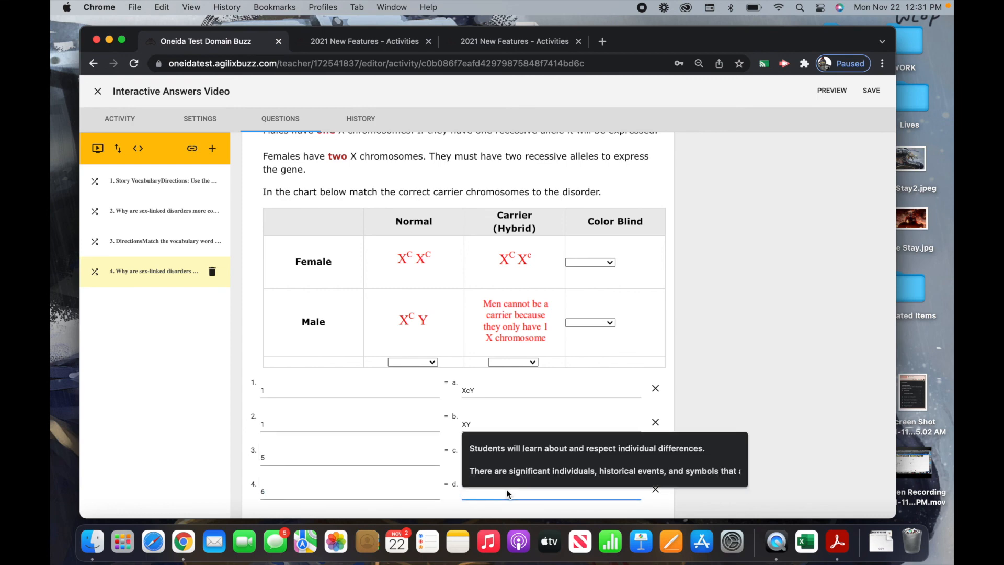
{"action": "type", "text": "Y"}
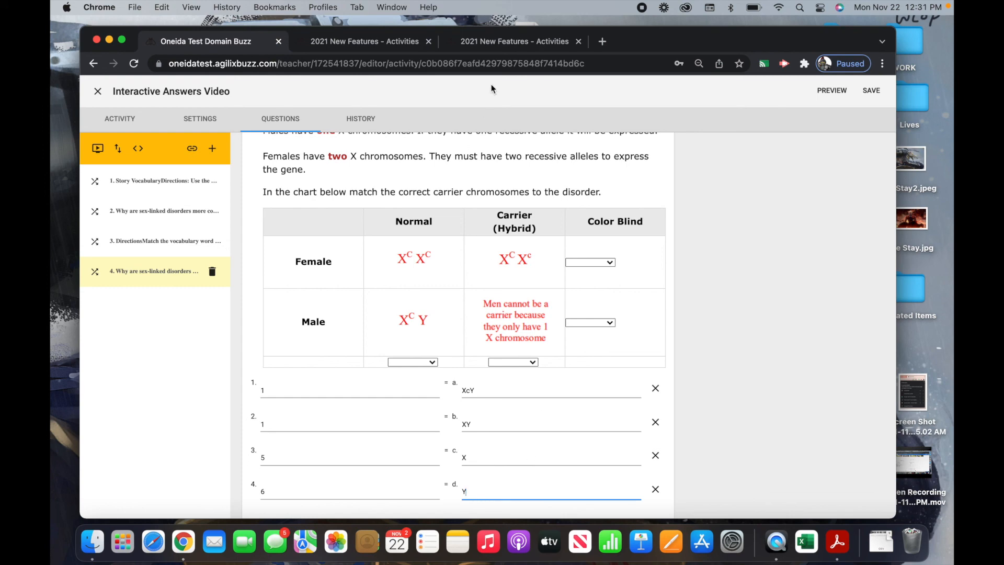
Examine the sex-linked disorders chart in the finished 2021 New Features activity, and return to question 4 in the editor
{"action": "left_click", "coordinate": [491, 41]}
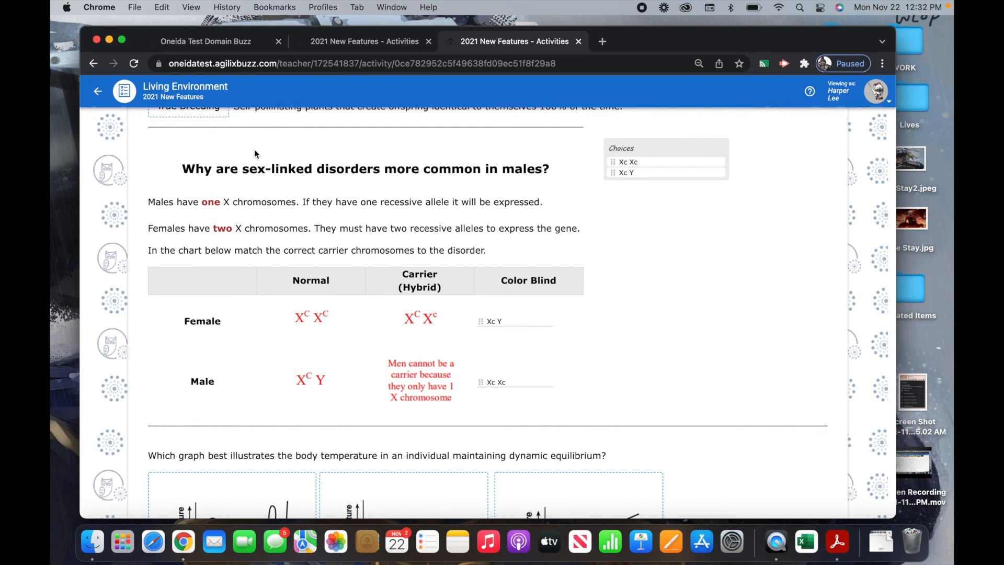
{"action": "left_click", "coordinate": [236, 42]}
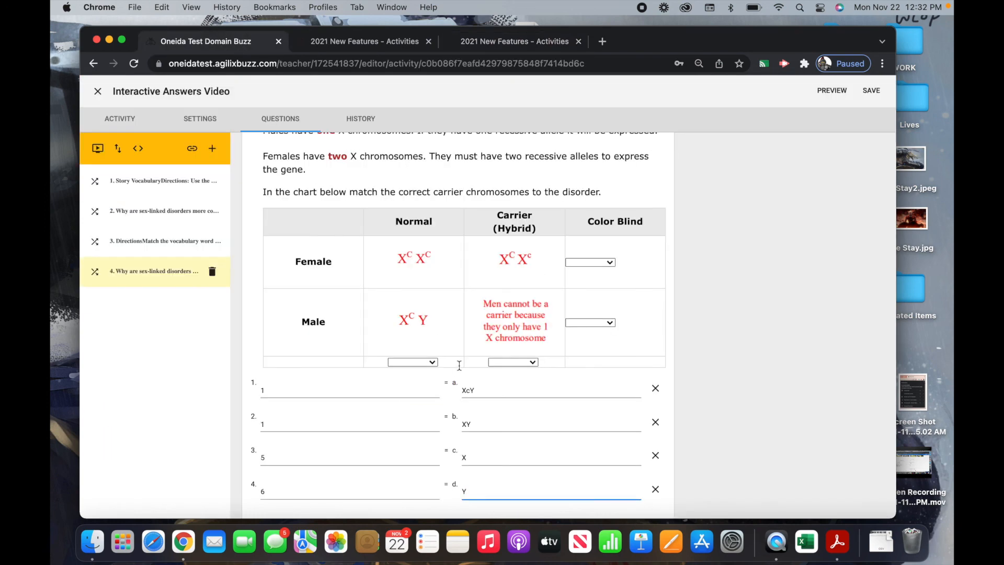
{"action": "scroll", "coordinate": [561, 395], "scroll_direction": "up", "scroll_amount": 1}
{"action": "scroll", "coordinate": [562, 396], "scroll_direction": "up", "scroll_amount": 5}
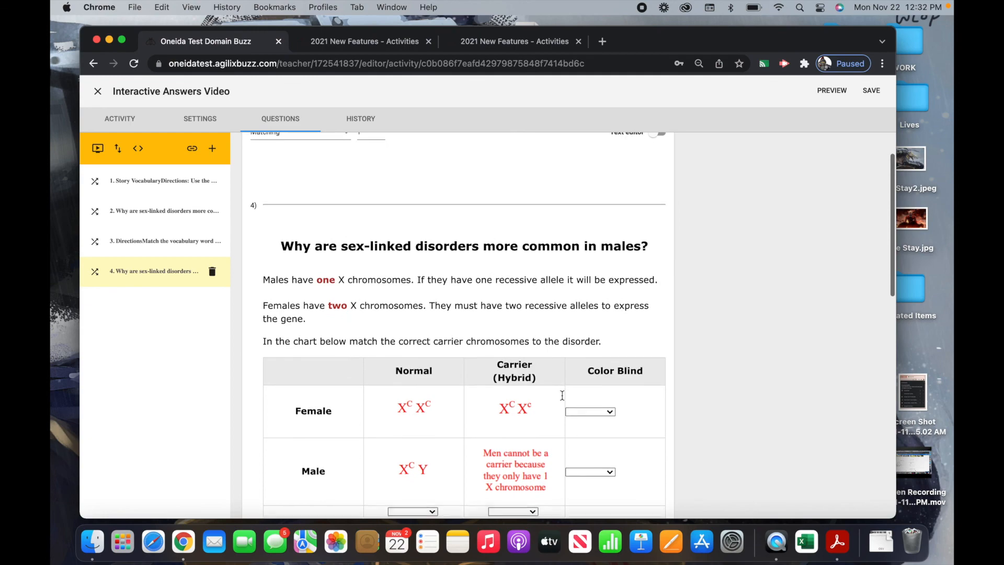